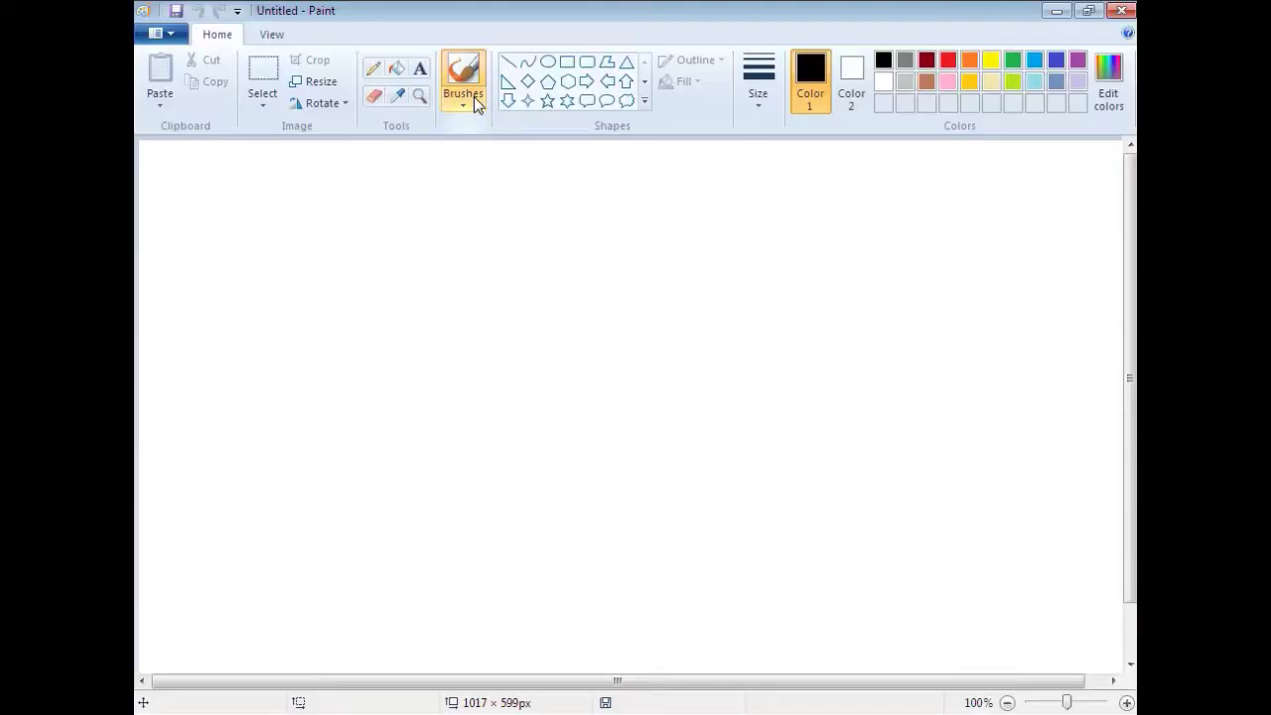
Draw two pairs of closely spaced parallel diagonal lines in thick black as the two long sides of a tilted bottle.
mouse_move(620, 225)
mouse_down()
mouse_move(468, 368)
mouse_move(360, 498)
mouse_up()
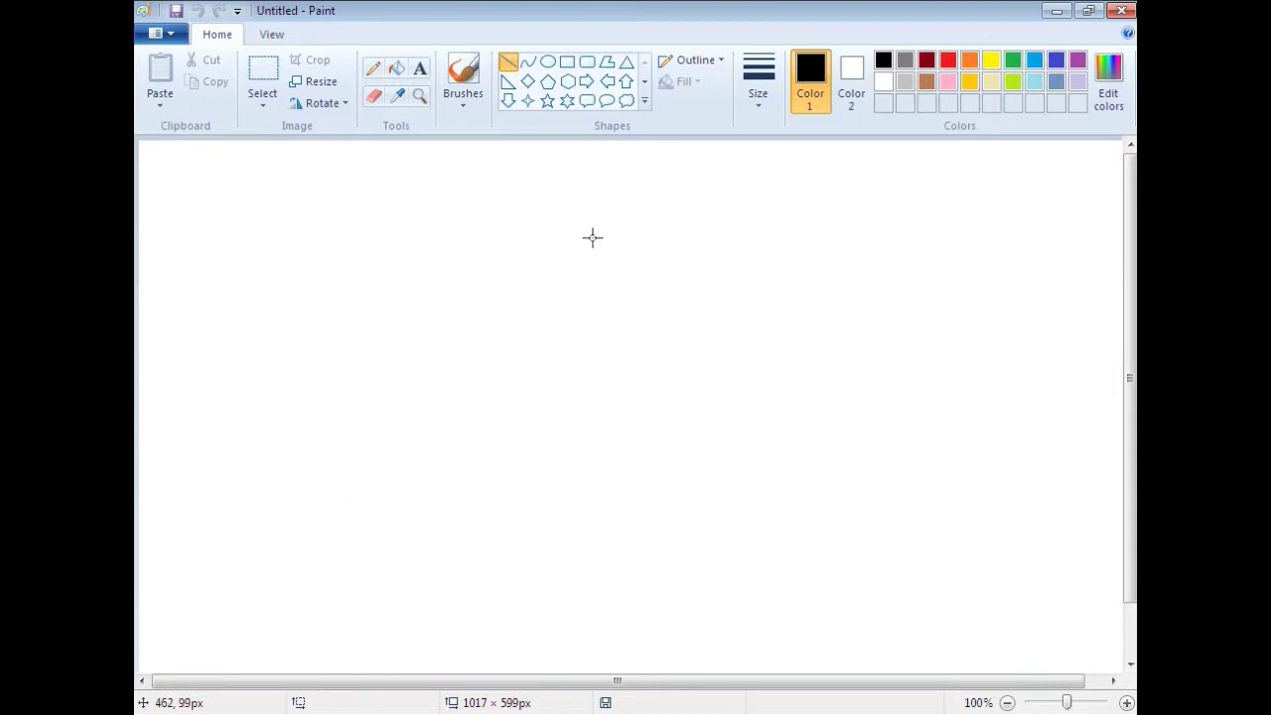
mouse_move(560, 267)
mouse_down()
mouse_move(517, 296)
mouse_move(368, 517)
mouse_up()
drag(679, 377, 493, 670)
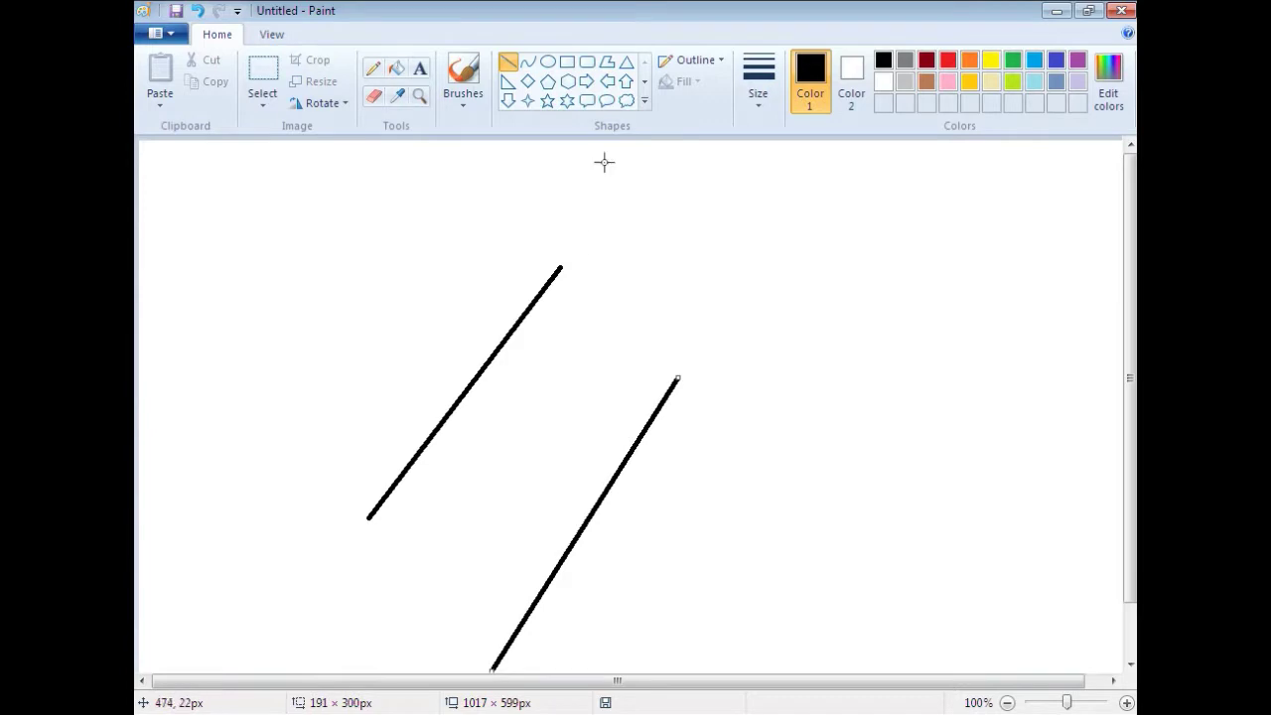
drag(563, 271, 378, 518)
drag(674, 374, 489, 653)
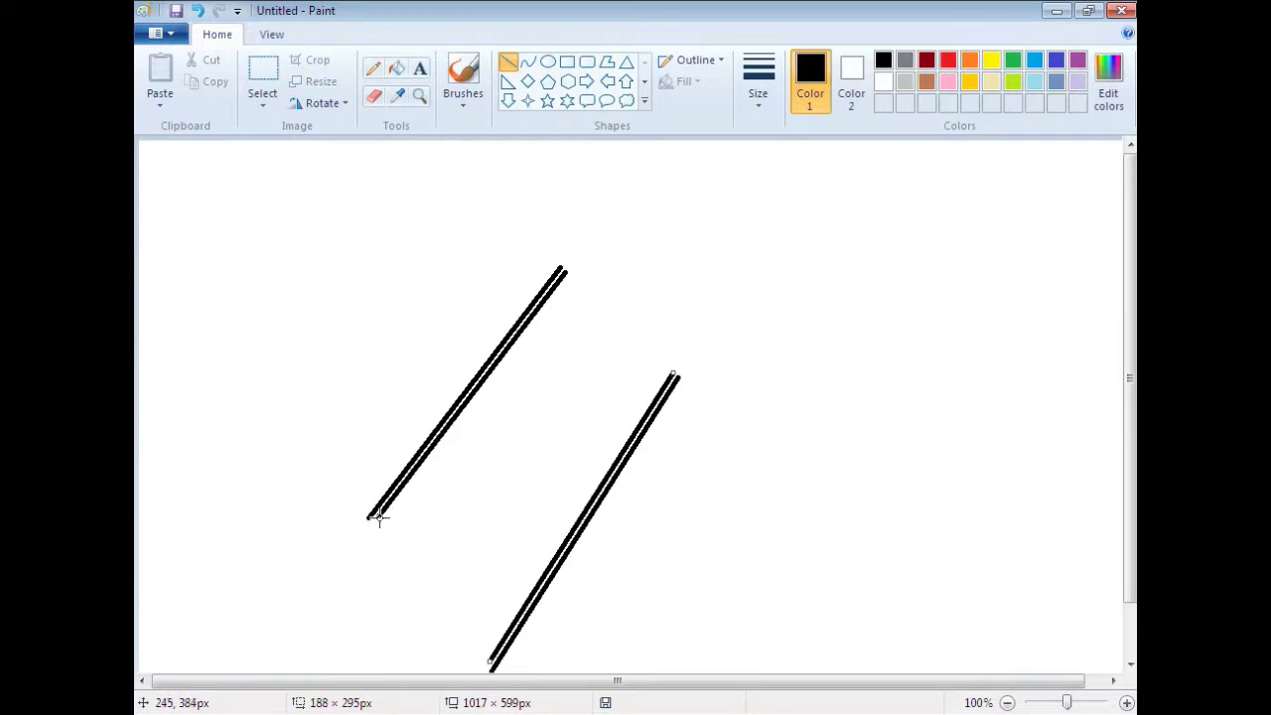
Close the lower end of the bottle with a rounded double outline, bending one curve inside another between the two sides.
click(527, 61)
mouse_move(377, 518)
mouse_down()
mouse_move(487, 660)
mouse_move(493, 652)
mouse_up()
drag(380, 517, 415, 594)
drag(459, 638, 394, 632)
scroll(655, 575, down, 1)
drag(373, 457, 489, 610)
drag(376, 473, 415, 599)
Draw the double curved shoulder from the upper end of the bottle's left side up into the neck.
scroll(601, 406, up, 1)
mouse_move(560, 272)
mouse_down()
mouse_move(613, 278)
mouse_move(659, 231)
mouse_move(612, 292)
mouse_move(561, 266)
mouse_move(654, 230)
mouse_move(612, 285)
mouse_move(604, 275)
mouse_move(625, 286)
mouse_move(559, 265)
mouse_move(661, 227)
mouse_move(610, 286)
mouse_up()
click(647, 307)
click(206, 11)
Draw the matching double curved shoulder from the upper end of the bottle's right side up into the neck.
drag(675, 375, 691, 258)
drag(678, 318, 648, 320)
click(648, 320)
click(731, 328)
mouse_move(675, 375)
mouse_down()
mouse_move(692, 261)
mouse_move(684, 323)
mouse_move(658, 323)
mouse_up()
click(657, 324)
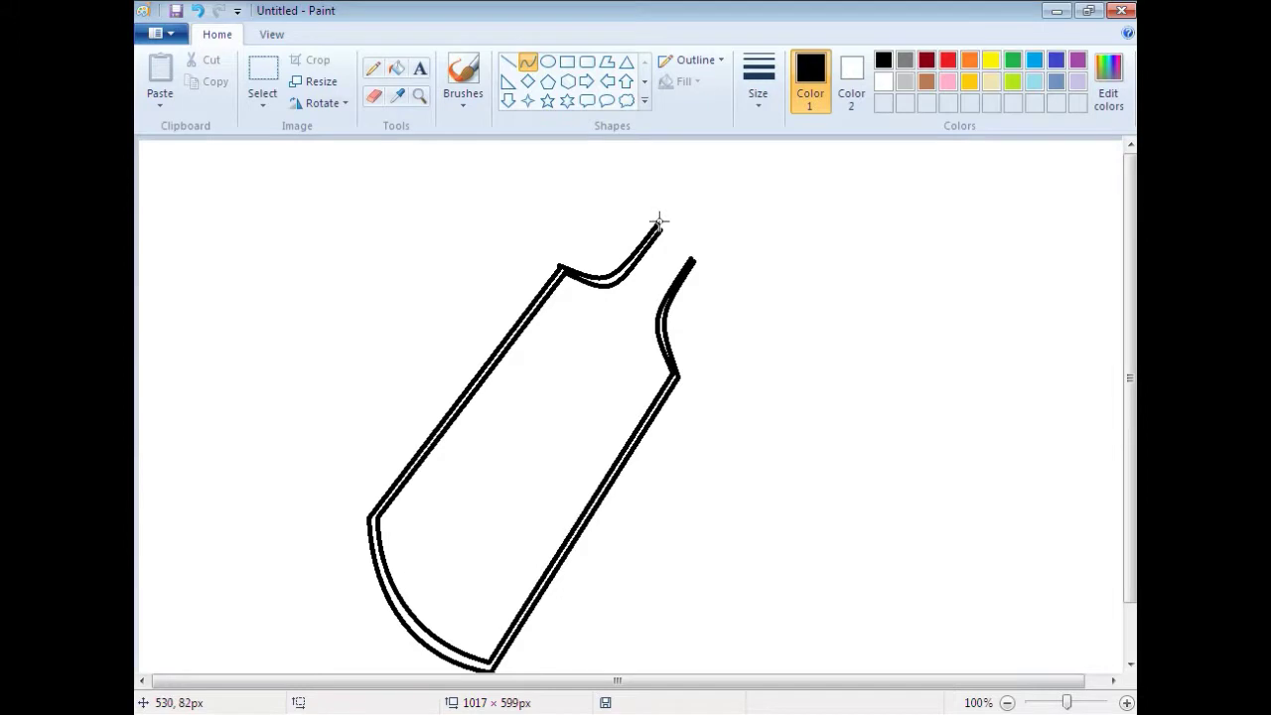
Close the open end of the bottle's neck with a slightly bent curve between its two edges.
mouse_move(661, 213)
mouse_down()
mouse_move(703, 256)
mouse_move(672, 239)
mouse_move(695, 263)
mouse_move(677, 258)
mouse_up()
key(ctrl+z)
key(ctrl+z)
click(677, 257)
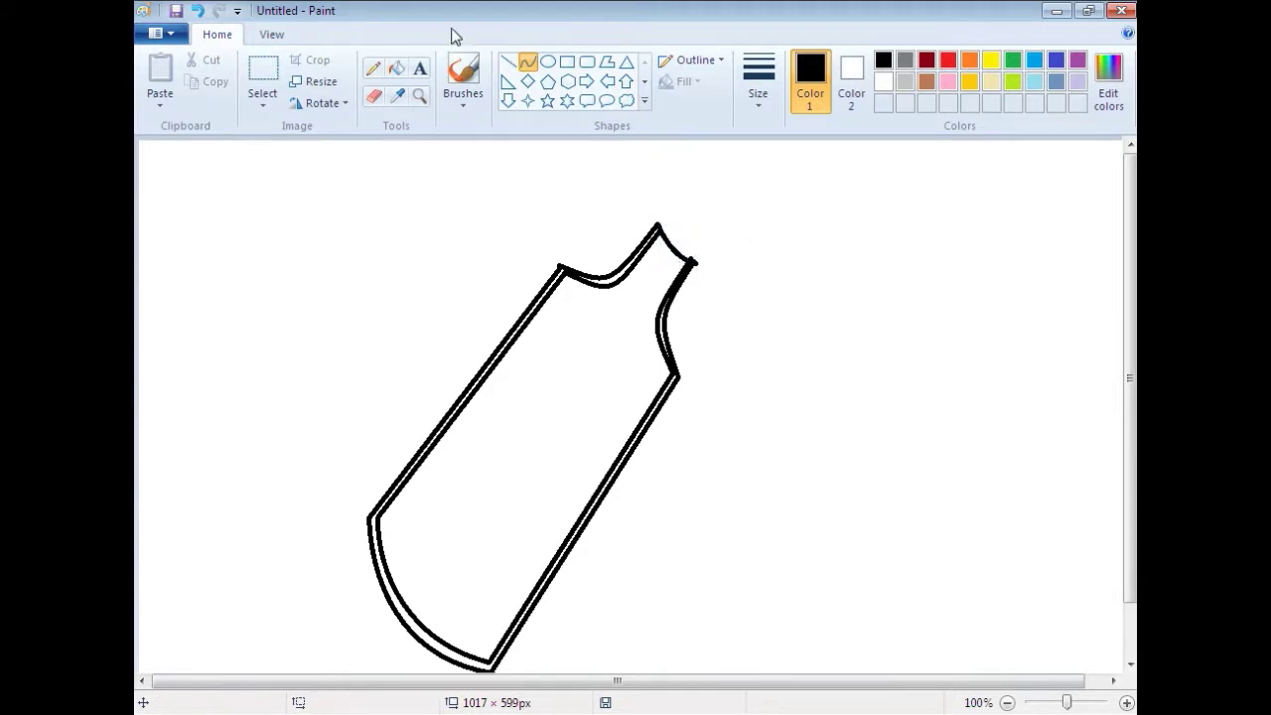
Erase the line end that sticks out at the right corner of the bottle's neck, zoomed in to 500%.
click(417, 96)
click(689, 377)
click(689, 377)
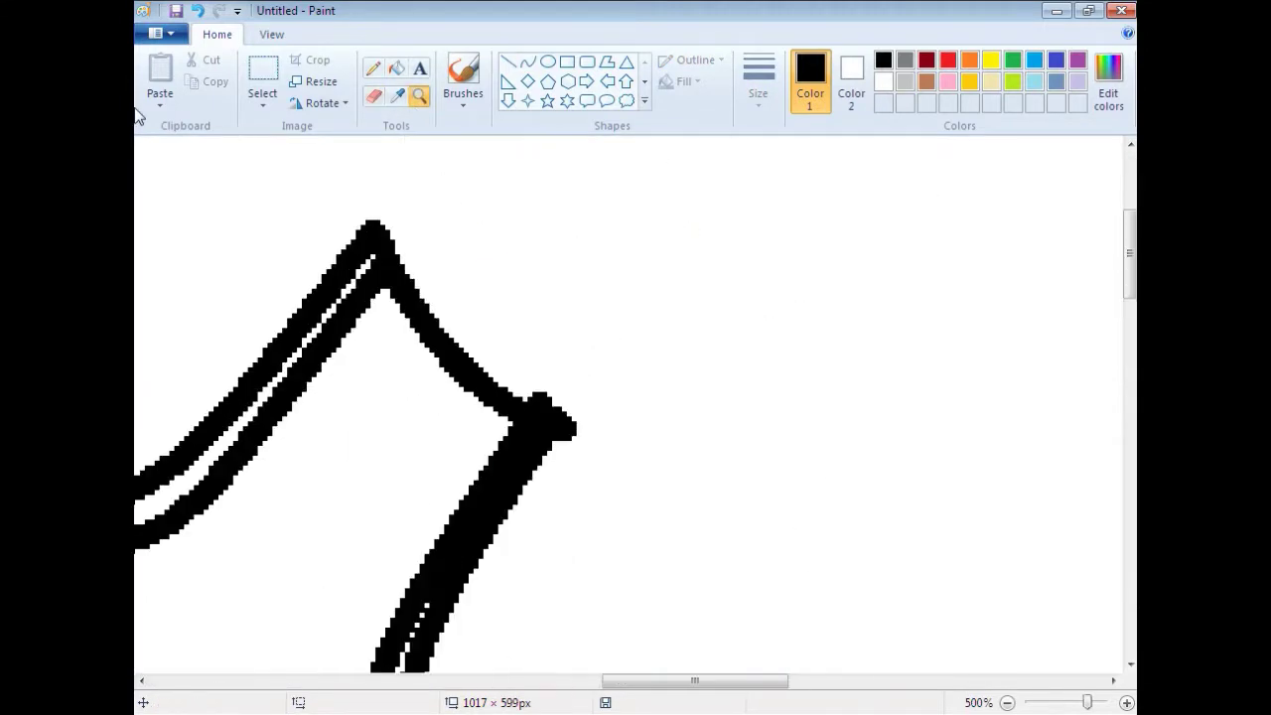
click(374, 95)
mouse_move(585, 386)
mouse_down()
mouse_move(566, 459)
mouse_move(572, 402)
mouse_up()
Draw small ellipses, the first 14 × 18 px, at both corners of the neck opening as rounded ends for a lip.
click(547, 62)
drag(361, 156, 425, 242)
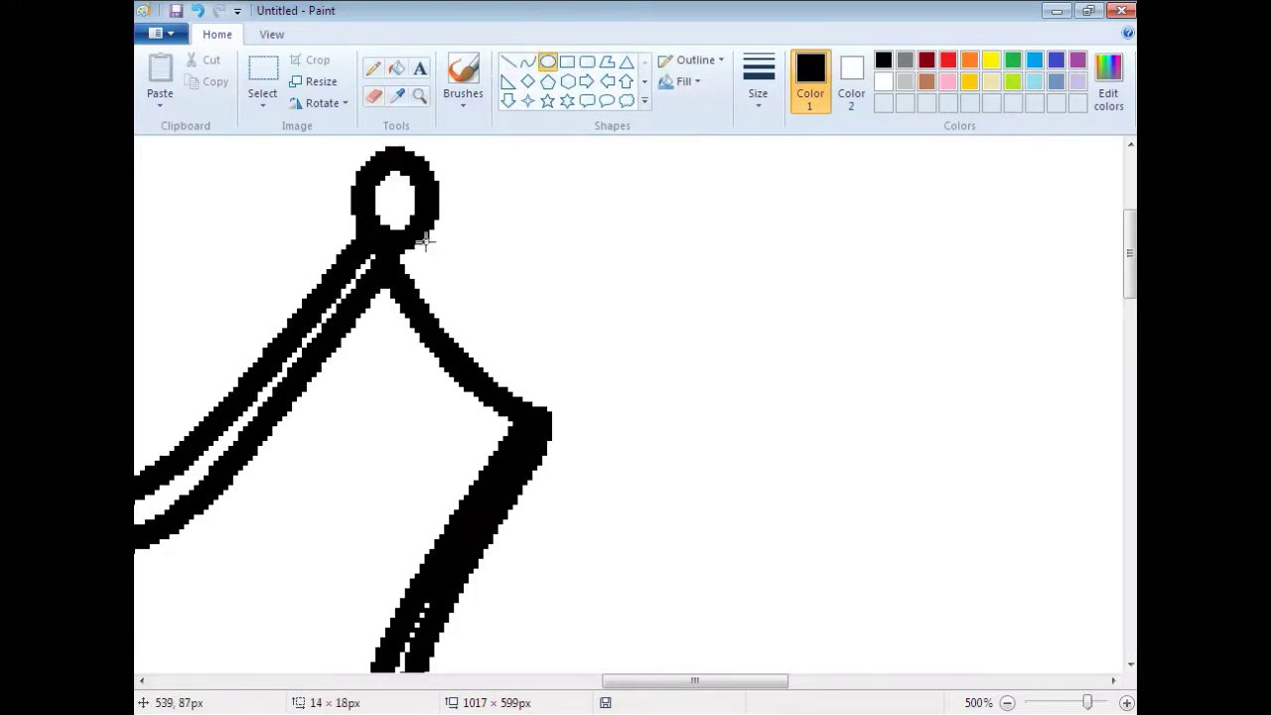
drag(510, 292, 574, 418)
key(Escape)
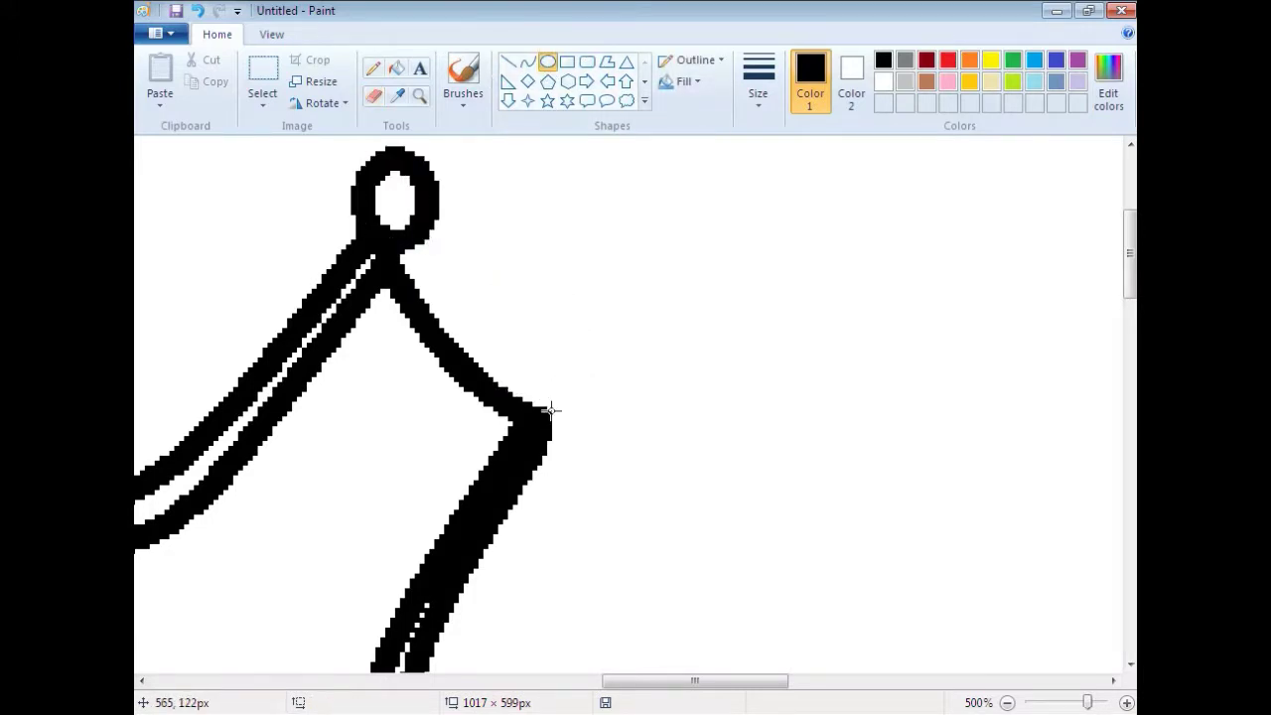
drag(386, 166, 437, 248)
drag(412, 206, 557, 369)
Join the outer sides of the two lip ellipses with a curve running parallel to the neck opening.
click(527, 62)
drag(422, 159, 459, 263)
click(479, 266)
click(625, 197)
Erase the inner parts of the two ellipses so the lip has one continuous outline.
click(373, 96)
drag(397, 208, 428, 300)
drag(533, 362, 542, 383)
scroll(457, 278, down, 5)
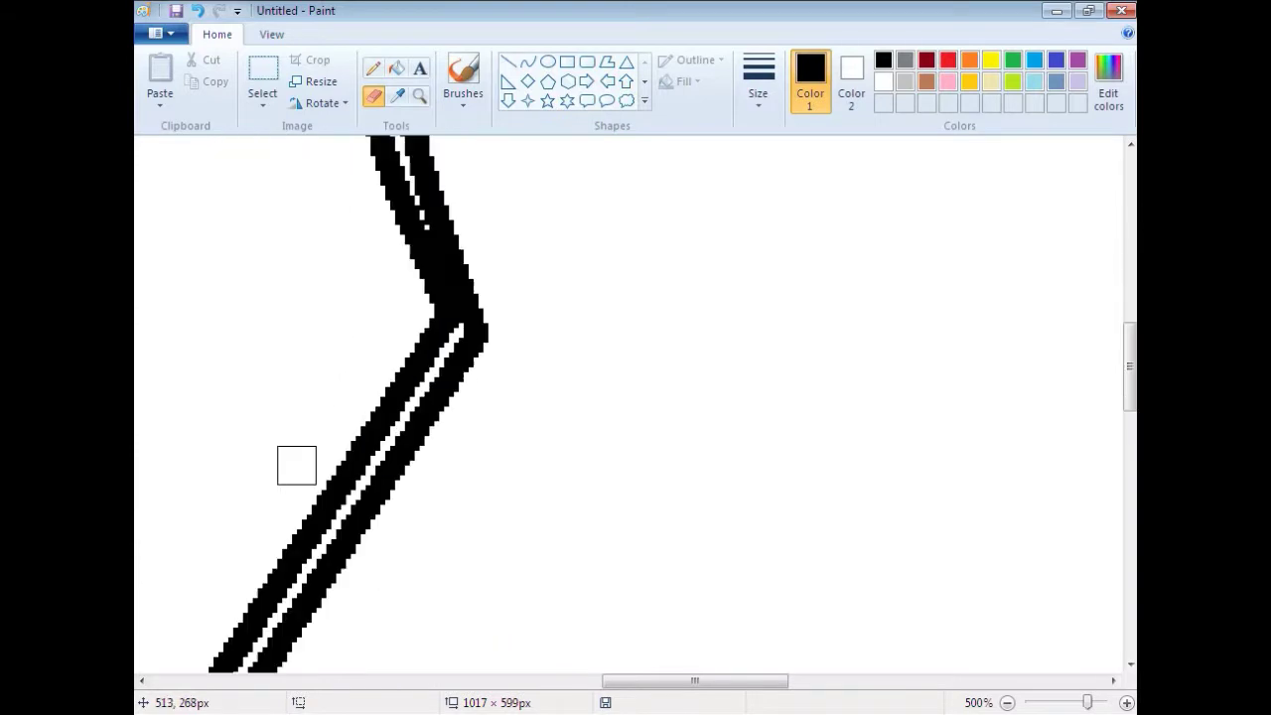
scroll(296, 464, up, 1)
click(391, 328)
drag(296, 357, 394, 344)
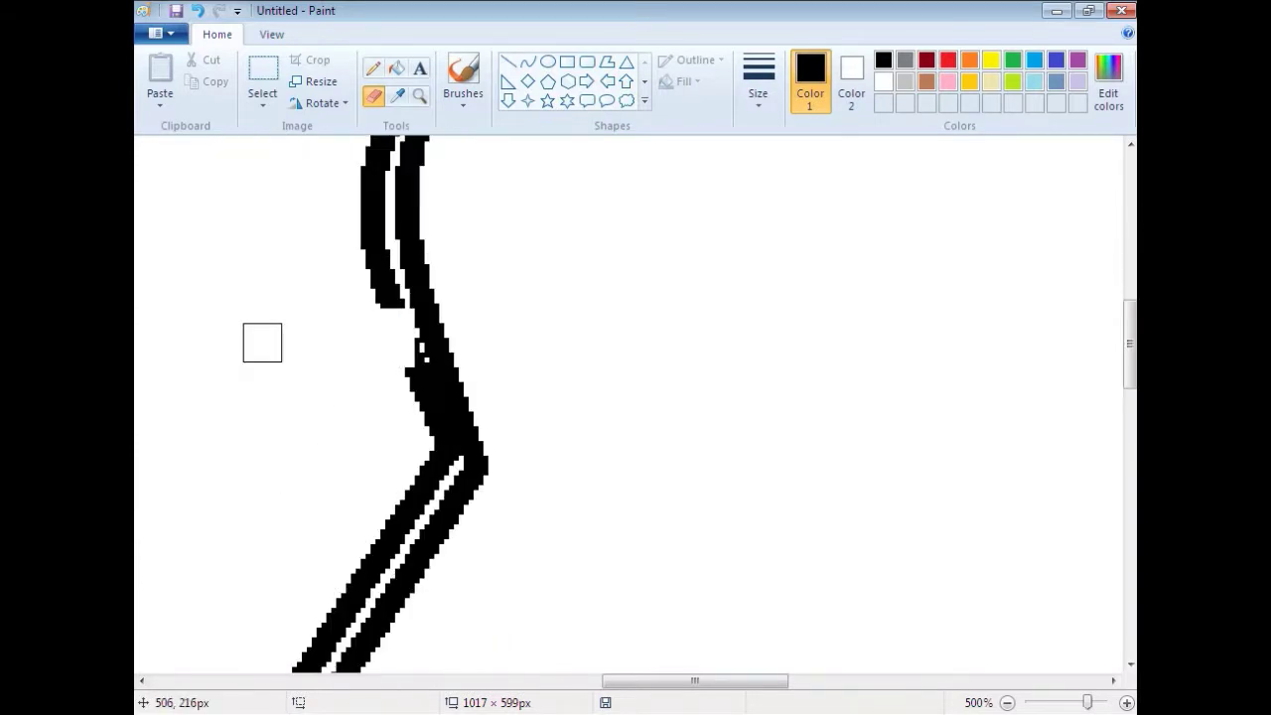
Erase the remaining black overlap where the lip meets the neck and undo the last two changes.
scroll(247, 391, up, 3)
mouse_move(389, 248)
mouse_down()
mouse_move(408, 225)
mouse_move(397, 228)
mouse_move(417, 248)
mouse_up()
click(547, 397)
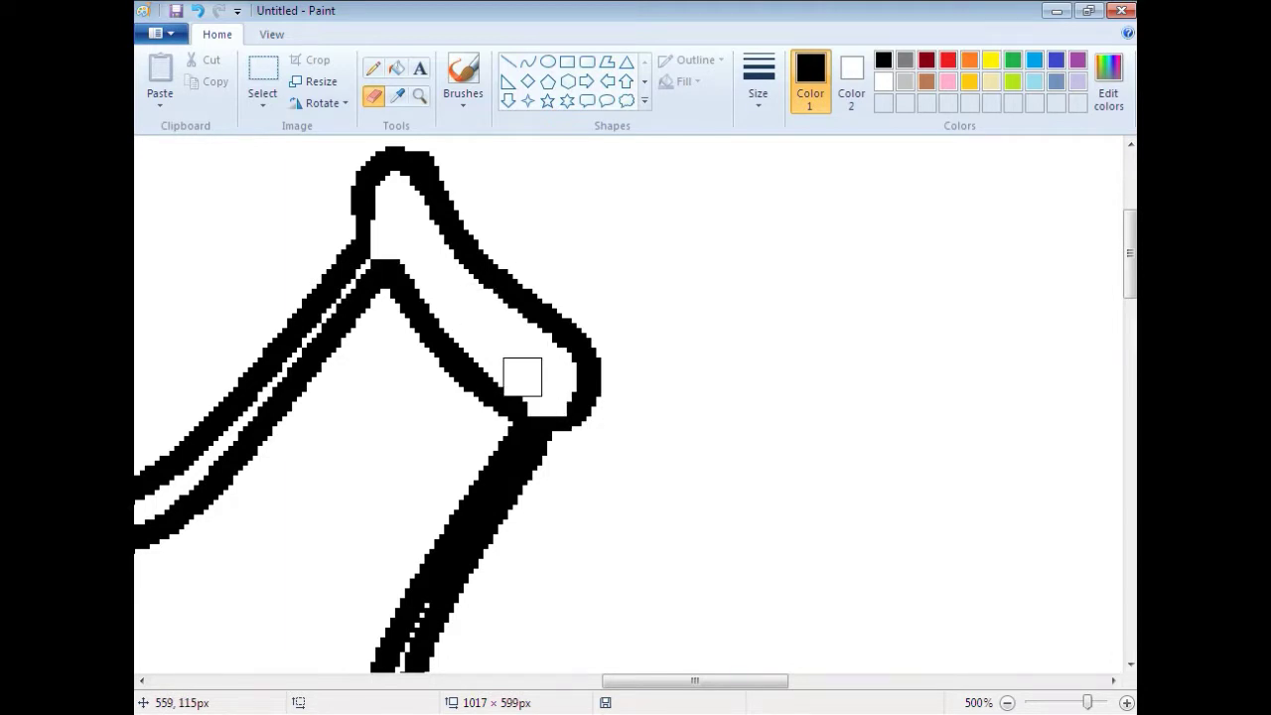
click(422, 96)
right_click(387, 282)
click(198, 10)
click(198, 10)
Draw the first small curling waves inward from the bottle's left side, using curves with a thinner outline.
click(527, 61)
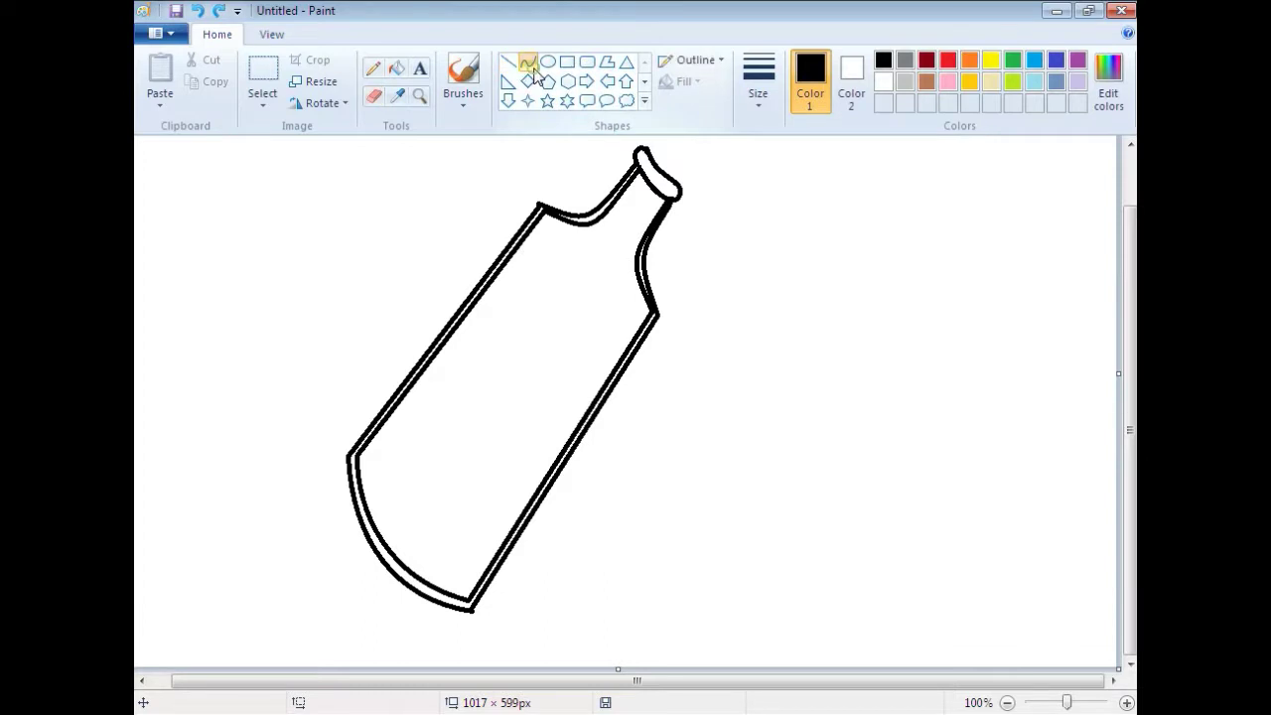
click(419, 96)
click(506, 345)
click(527, 62)
click(758, 85)
click(617, 316)
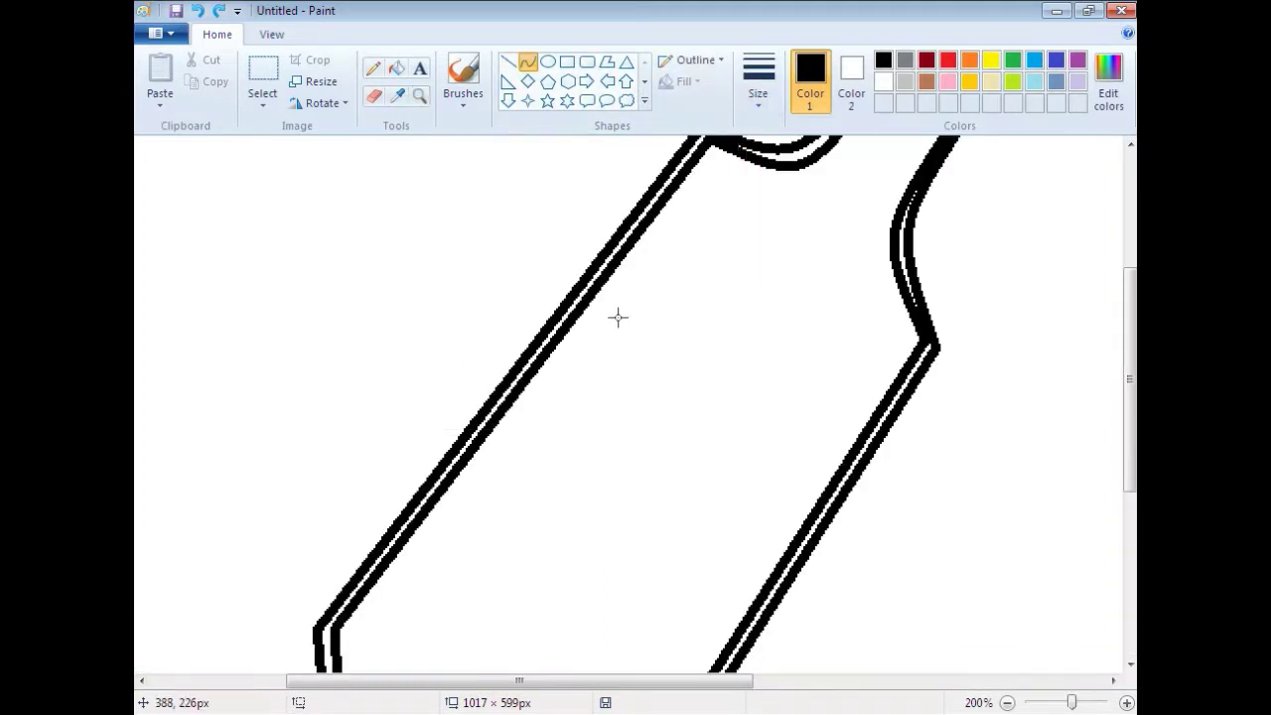
click(757, 85)
click(761, 179)
mouse_move(562, 335)
mouse_down()
mouse_move(608, 312)
mouse_move(594, 345)
mouse_move(598, 315)
mouse_move(636, 318)
mouse_move(618, 334)
mouse_move(624, 310)
mouse_move(620, 346)
mouse_up()
mouse_move(628, 334)
mouse_down()
mouse_move(673, 313)
mouse_move(655, 316)
mouse_move(647, 349)
mouse_move(663, 357)
mouse_move(660, 327)
mouse_move(654, 342)
mouse_move(679, 360)
mouse_move(700, 343)
mouse_move(681, 344)
mouse_move(703, 349)
mouse_move(690, 380)
mouse_move(735, 340)
mouse_up()
click(619, 343)
Add larger curling waves to the end of the wave line towards the middle of the bottle, undoing a misplaced curve.
click(636, 388)
click(646, 322)
click(692, 381)
click(671, 370)
key(ctrl+z)
mouse_move(691, 380)
mouse_down()
mouse_move(726, 350)
mouse_move(707, 343)
mouse_move(726, 351)
mouse_move(709, 366)
mouse_up()
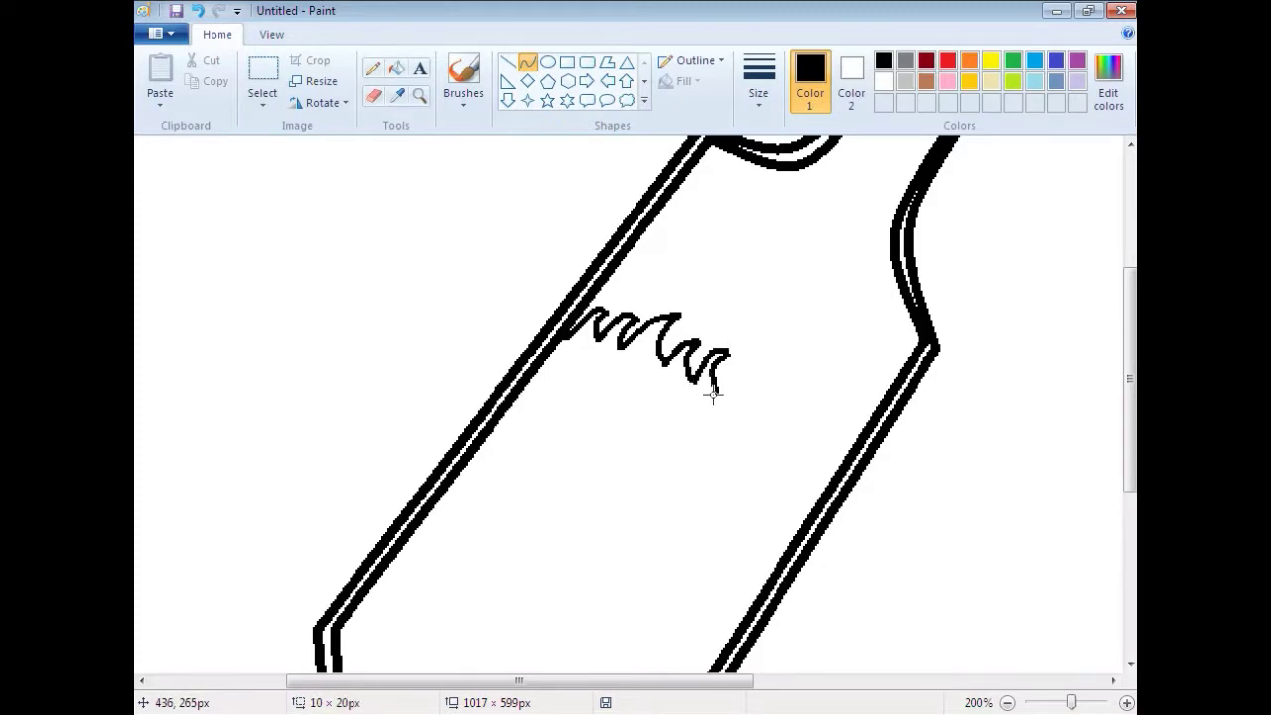
Extend the wave line past the middle of the bottle with more curved crests, redoing the badly shaped one.
click(713, 387)
mouse_move(713, 387)
mouse_down()
mouse_move(759, 355)
mouse_move(736, 358)
mouse_move(758, 367)
mouse_move(748, 398)
mouse_move(739, 369)
mouse_move(778, 368)
mouse_move(755, 395)
mouse_move(774, 377)
mouse_move(777, 402)
mouse_move(763, 391)
mouse_up()
click(742, 374)
click(791, 333)
key(ctrl+z)
click(764, 373)
click(763, 372)
click(823, 369)
click(763, 390)
click(803, 364)
Draw a cork above the bottle's lip with two straight sides and an oval top made of two curves.
scroll(795, 394, up, 2)
scroll(795, 394, down, 3)
scroll(794, 391, up, 6)
drag(914, 287, 951, 243)
drag(981, 352, 1008, 310)
mouse_move(951, 242)
mouse_down()
mouse_move(1007, 314)
mouse_move(958, 276)
mouse_move(987, 305)
mouse_move(978, 270)
mouse_move(1010, 311)
mouse_move(973, 251)
mouse_up()
click(997, 282)
click(1040, 247)
Shade the side of the cork with short parallel hatch lines in the thinnest line size.
click(771, 98)
click(810, 166)
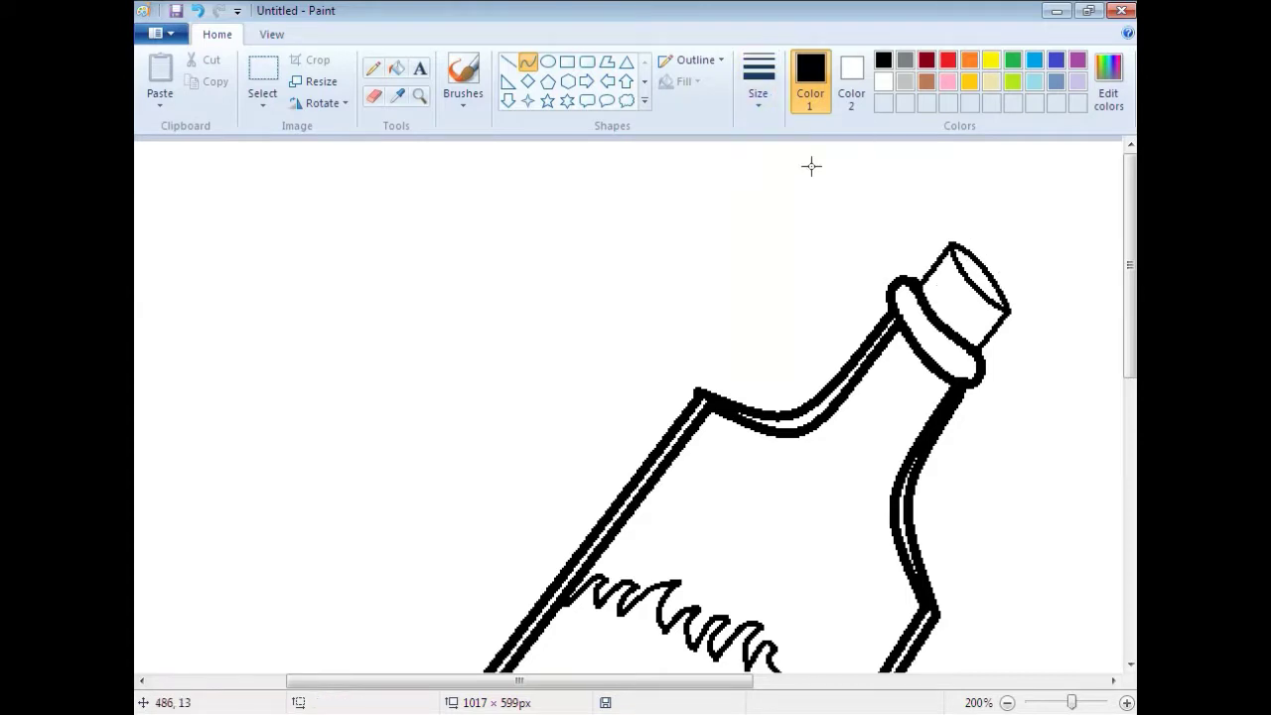
click(508, 62)
mouse_move(933, 276)
mouse_down()
mouse_move(947, 281)
mouse_move(943, 311)
mouse_move(963, 303)
mouse_move(966, 346)
mouse_move(930, 316)
mouse_up()
click(923, 302)
click(951, 337)
click(967, 347)
drag(951, 253, 939, 272)
click(973, 323)
click(925, 329)
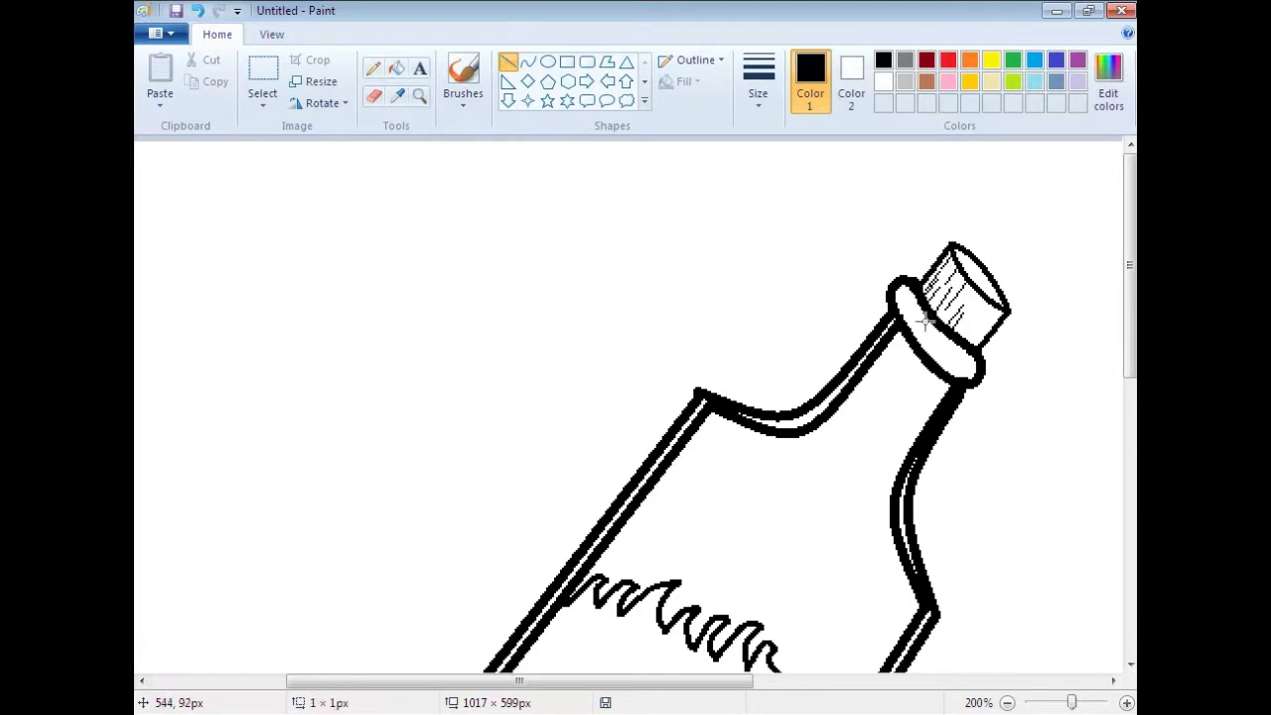
mouse_move(971, 345)
mouse_down()
mouse_move(991, 321)
mouse_move(968, 311)
mouse_move(987, 296)
mouse_up()
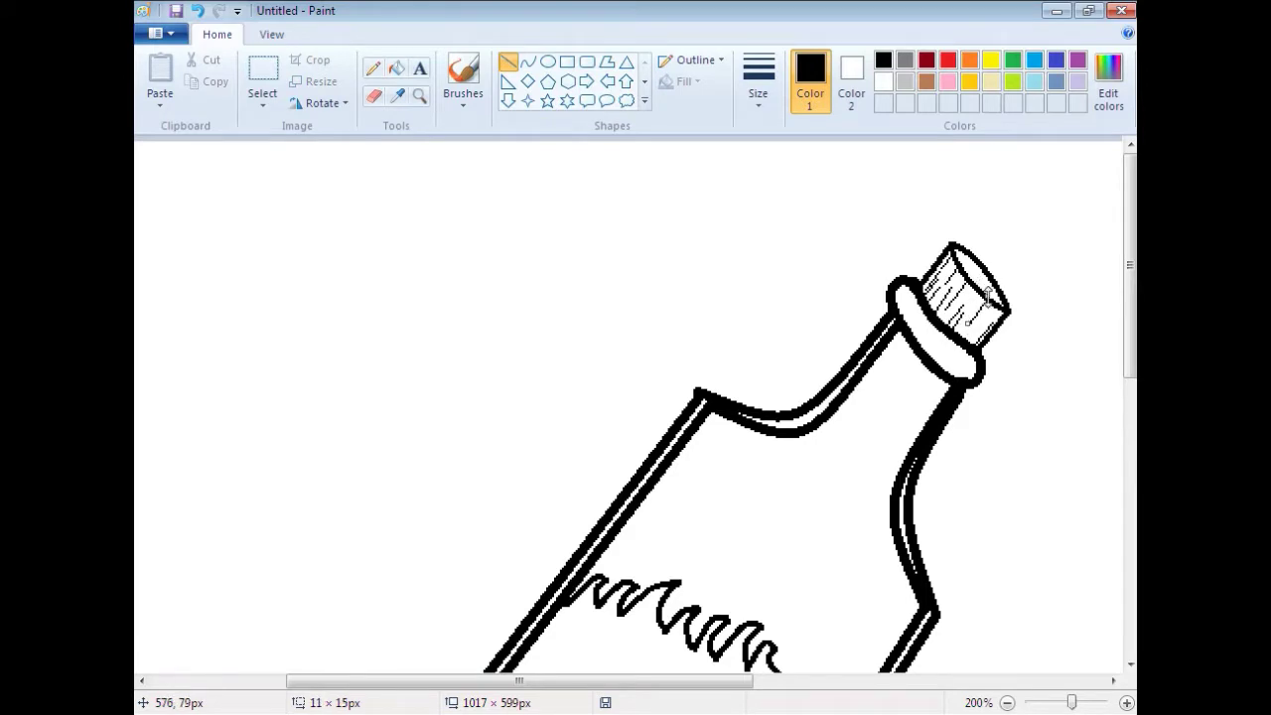
drag(976, 339, 992, 315)
drag(966, 302, 976, 288)
Finish the wave line to the bottle's right side with curves in a thicker outline and undo the stray dot.
scroll(896, 366, down, 2)
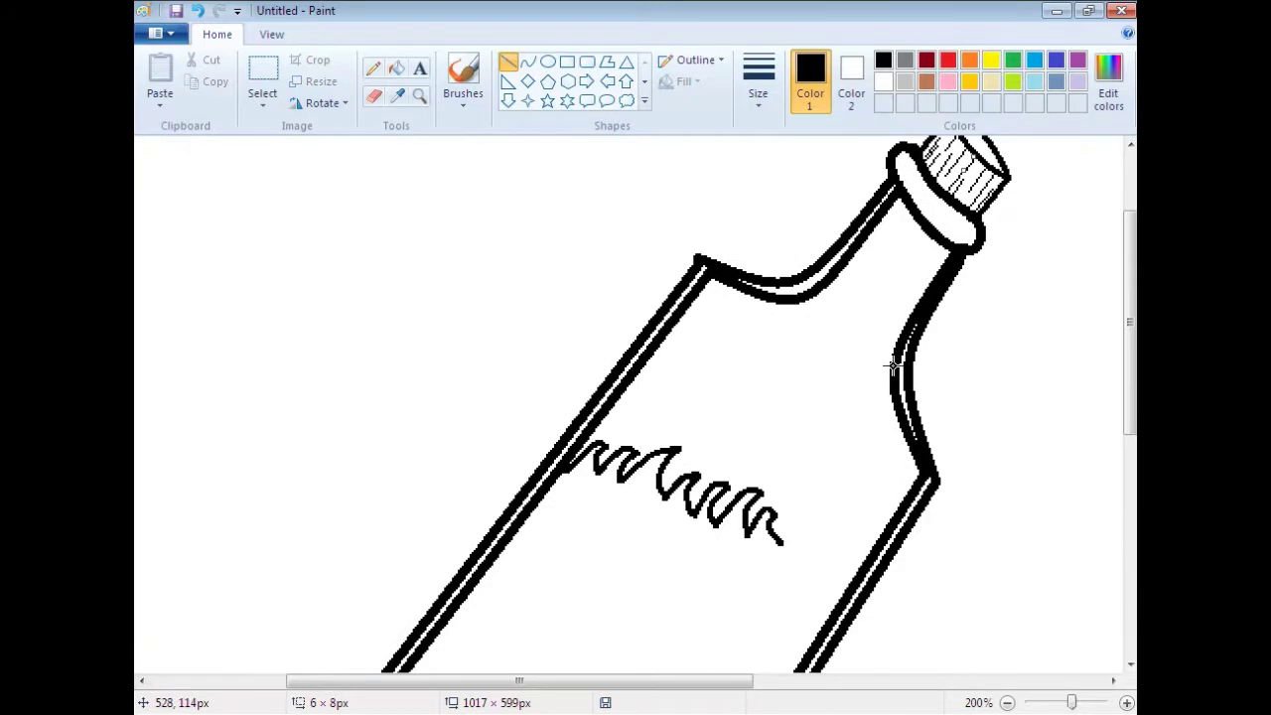
click(759, 81)
click(780, 176)
mouse_move(781, 409)
mouse_down()
mouse_move(836, 372)
mouse_move(808, 371)
mouse_move(829, 418)
mouse_move(838, 424)
mouse_move(818, 390)
mouse_move(870, 387)
mouse_move(868, 422)
mouse_move(858, 408)
mouse_up()
key(ctrl+z)
click(828, 377)
click(814, 408)
click(855, 402)
click(858, 400)
click(856, 348)
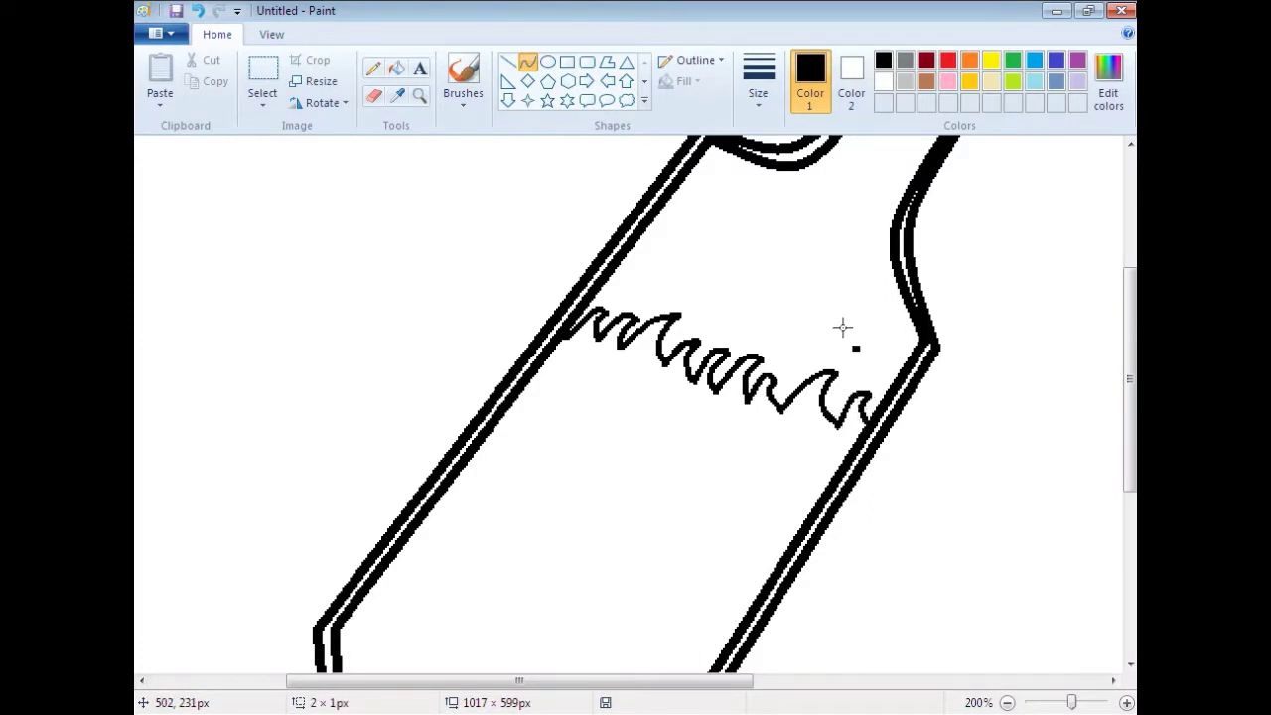
click(197, 10)
Draw a hull's upper edge from a wave crest to a pointed bow, plus a bent curve from it down to the right wave.
mouse_move(671, 318)
mouse_down()
mouse_move(709, 292)
mouse_move(813, 263)
mouse_move(780, 282)
mouse_move(752, 266)
mouse_move(762, 287)
mouse_move(816, 264)
mouse_move(839, 300)
mouse_move(850, 401)
mouse_move(851, 387)
mouse_up()
click(762, 287)
key(ctrl+z)
drag(818, 265, 838, 379)
drag(830, 316, 839, 312)
click(839, 312)
click(873, 369)
key(ctrl+z)
Draw bent curves from just behind the bow tip down to the low point between the waves as the hull's front edge.
drag(818, 265, 781, 402)
click(823, 276)
click(822, 276)
click(901, 322)
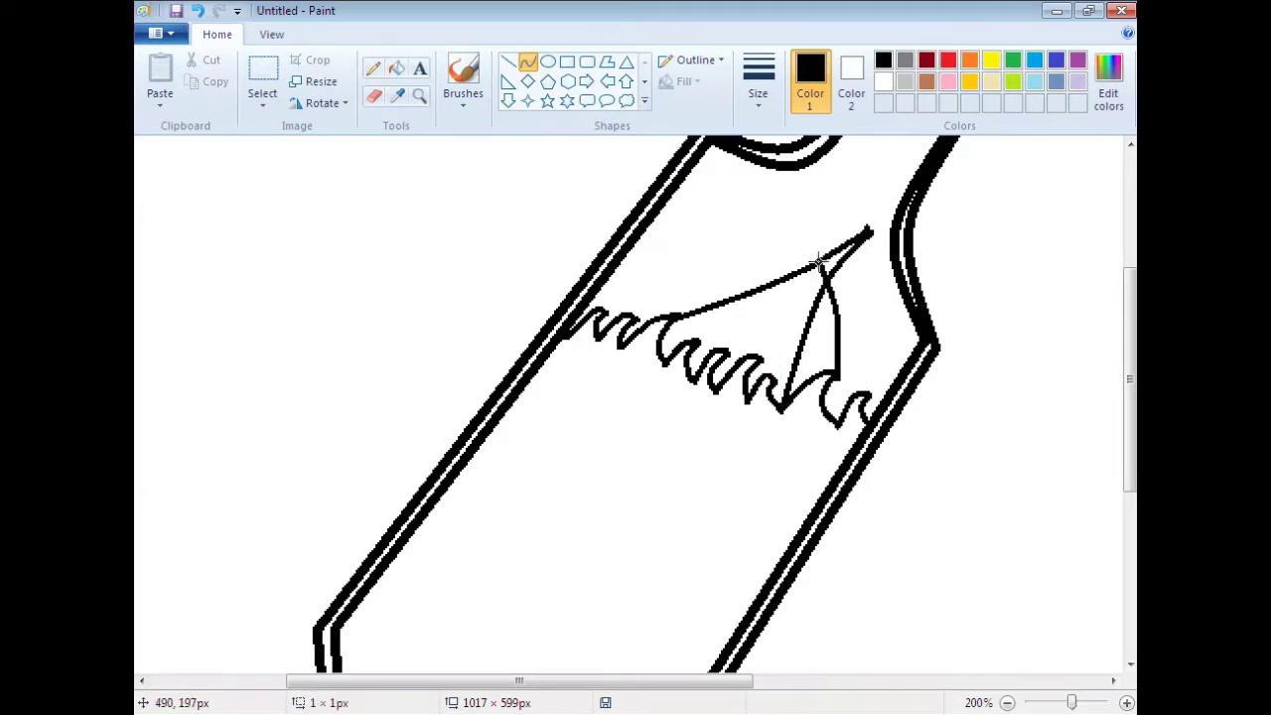
drag(811, 266, 782, 402)
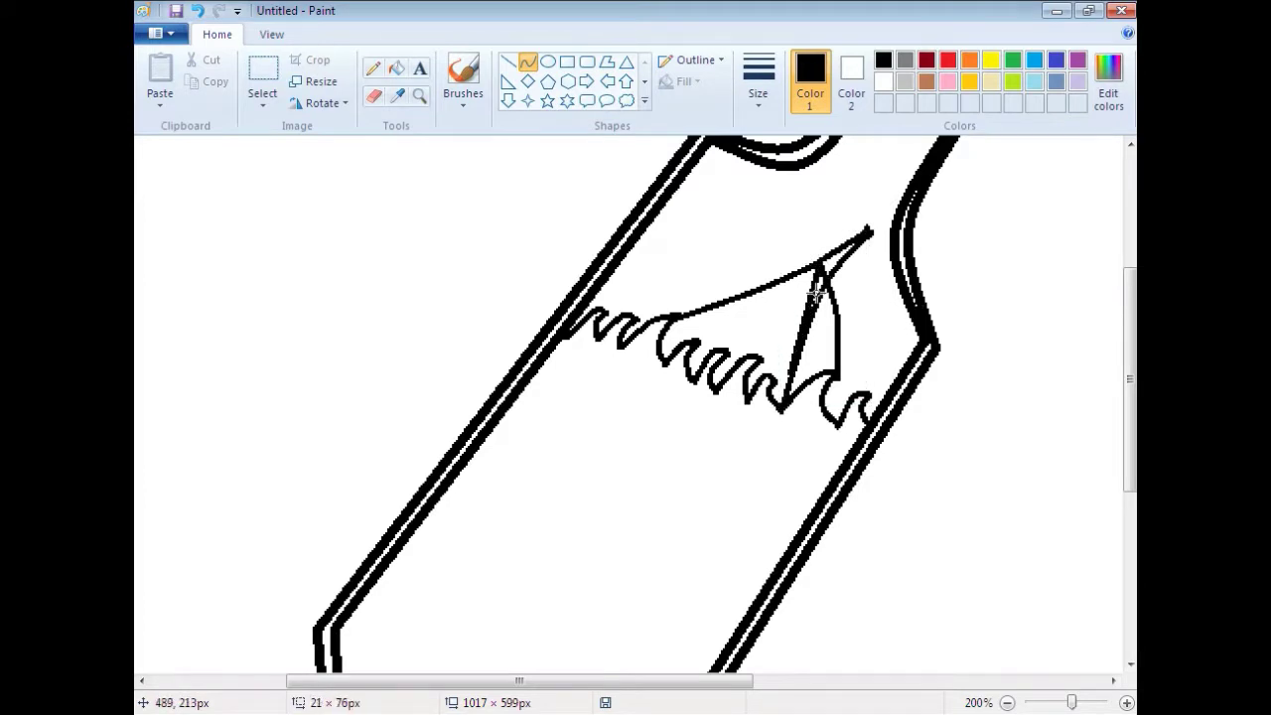
Erase the surplus line on the inner side of the hull's front edge, zoomed in to 600%.
click(419, 95)
click(757, 233)
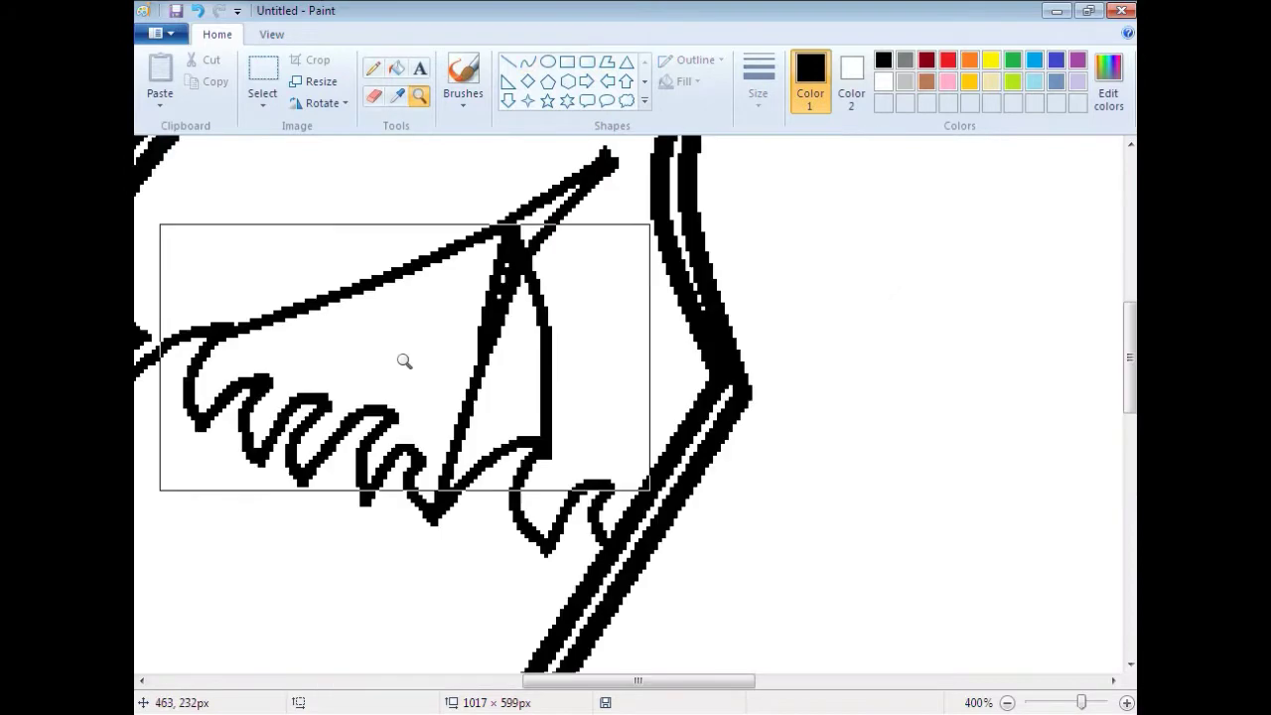
click(404, 361)
scroll(453, 250, up, 2)
click(376, 97)
scroll(528, 347, down, 1)
drag(606, 383, 562, 468)
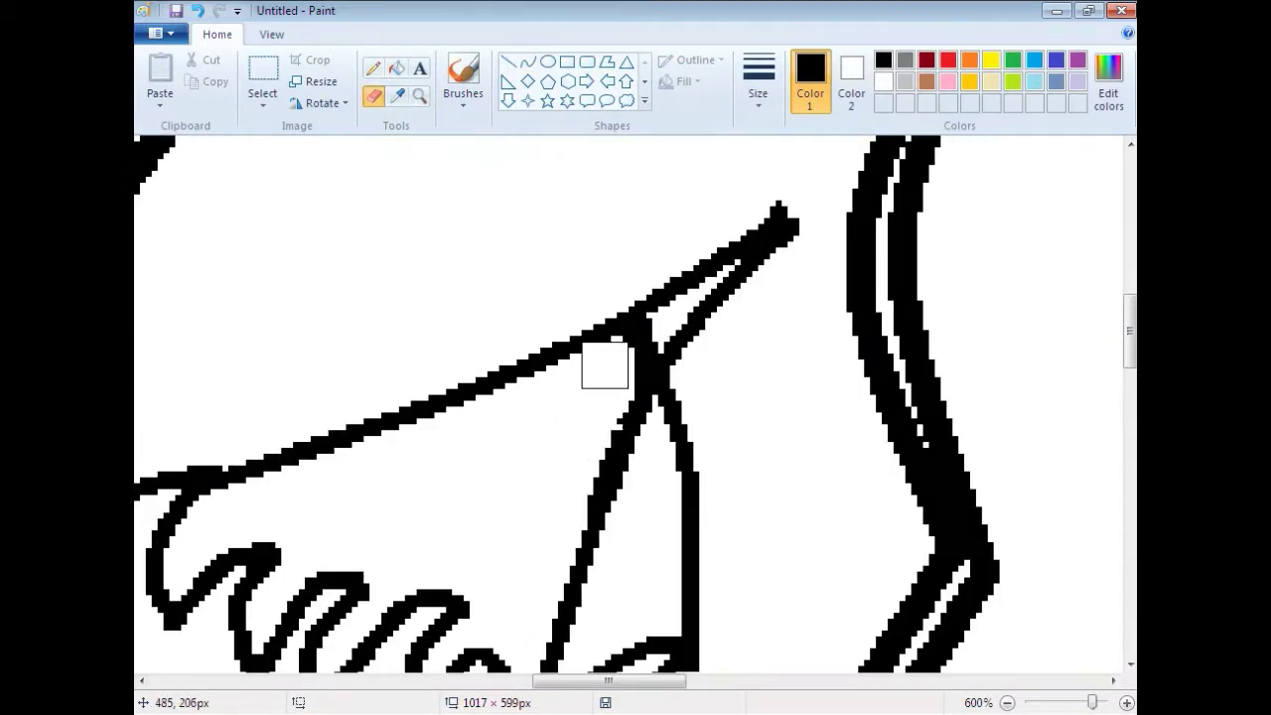
Erase the overlap under the hull's upper edge and the bent curve running down to the right wave, at 400% zoom.
scroll(599, 388, down, 3)
scroll(650, 329, up, 2)
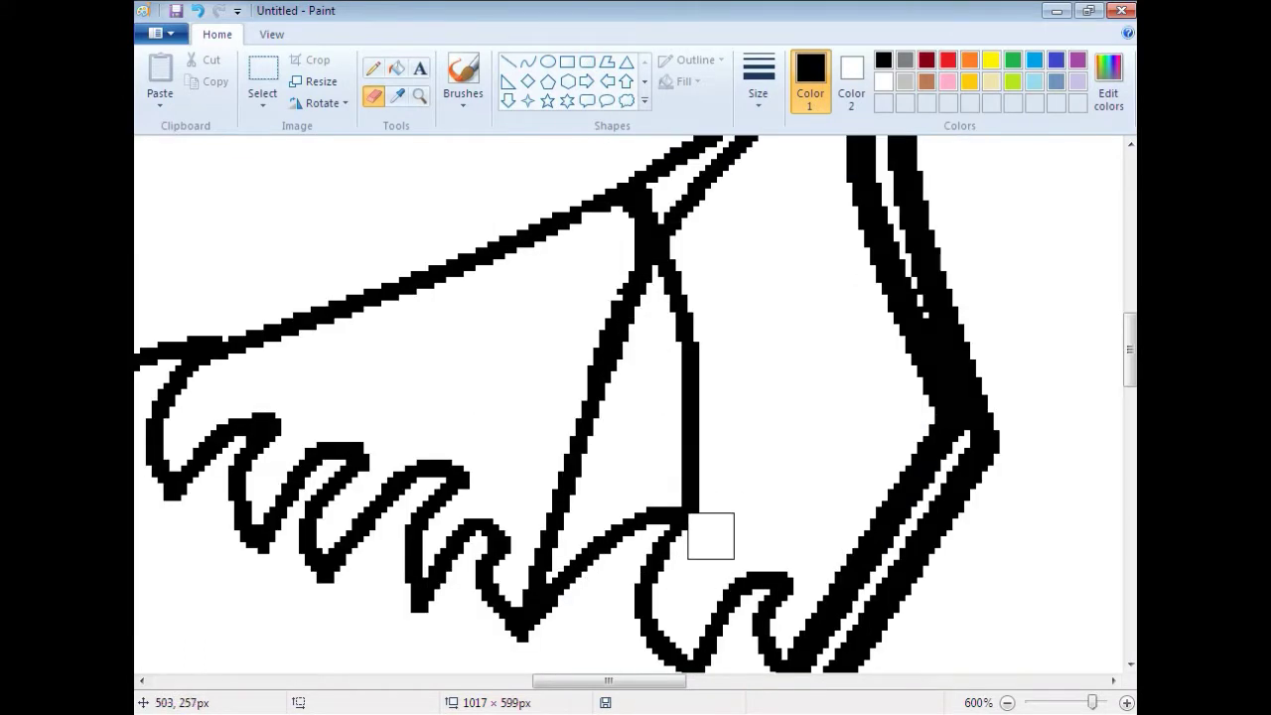
scroll(728, 457, up, 3)
scroll(751, 292, down, 1)
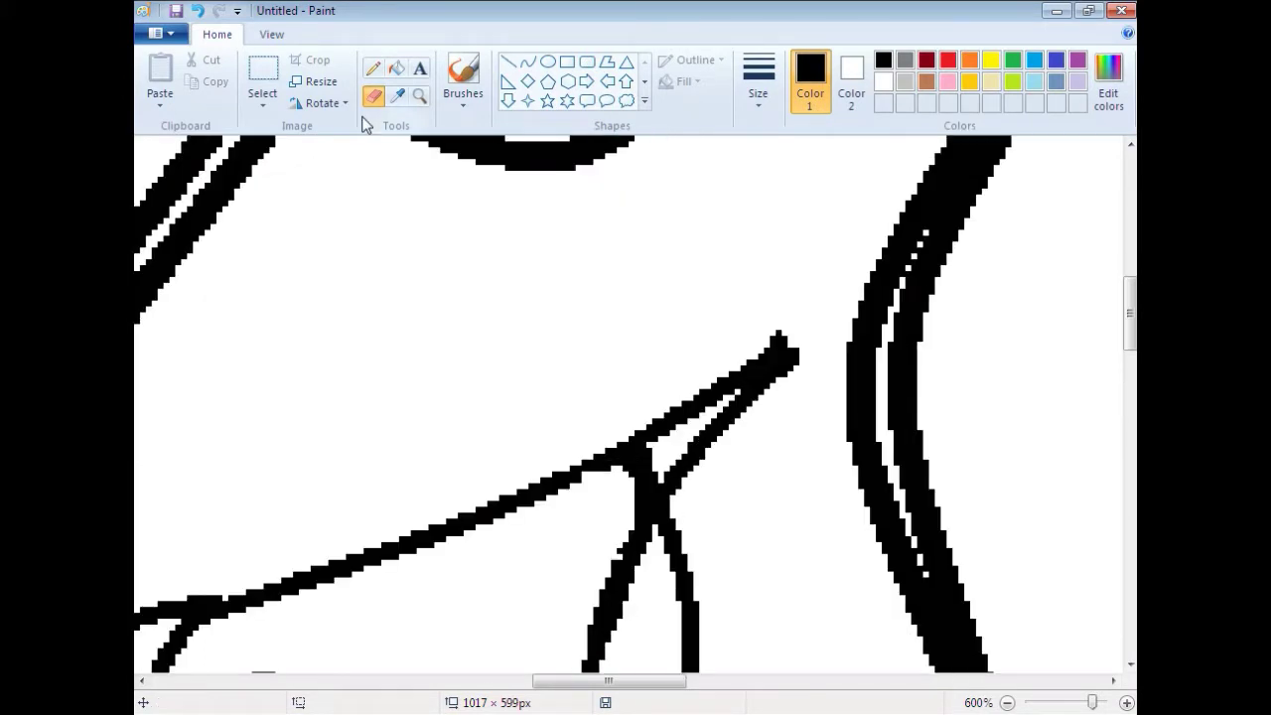
click(419, 95)
right_click(430, 295)
click(373, 95)
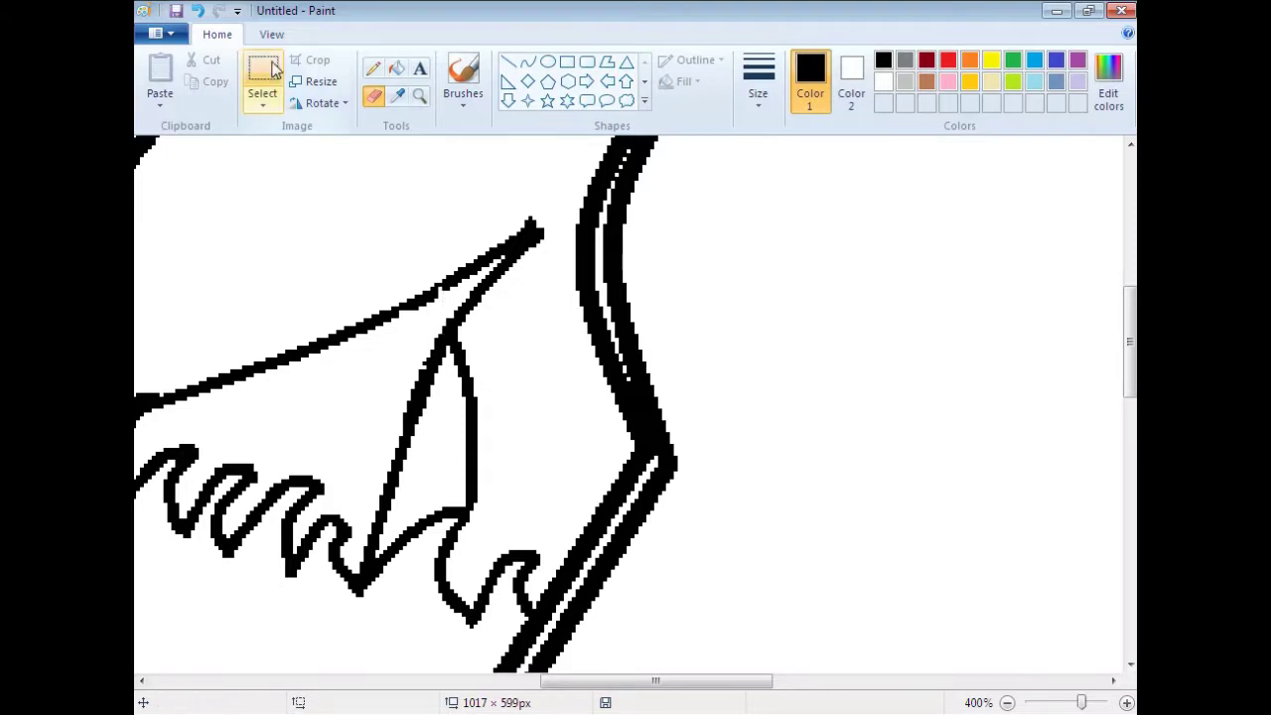
mouse_move(494, 387)
mouse_down()
mouse_move(475, 433)
mouse_move(483, 509)
mouse_up()
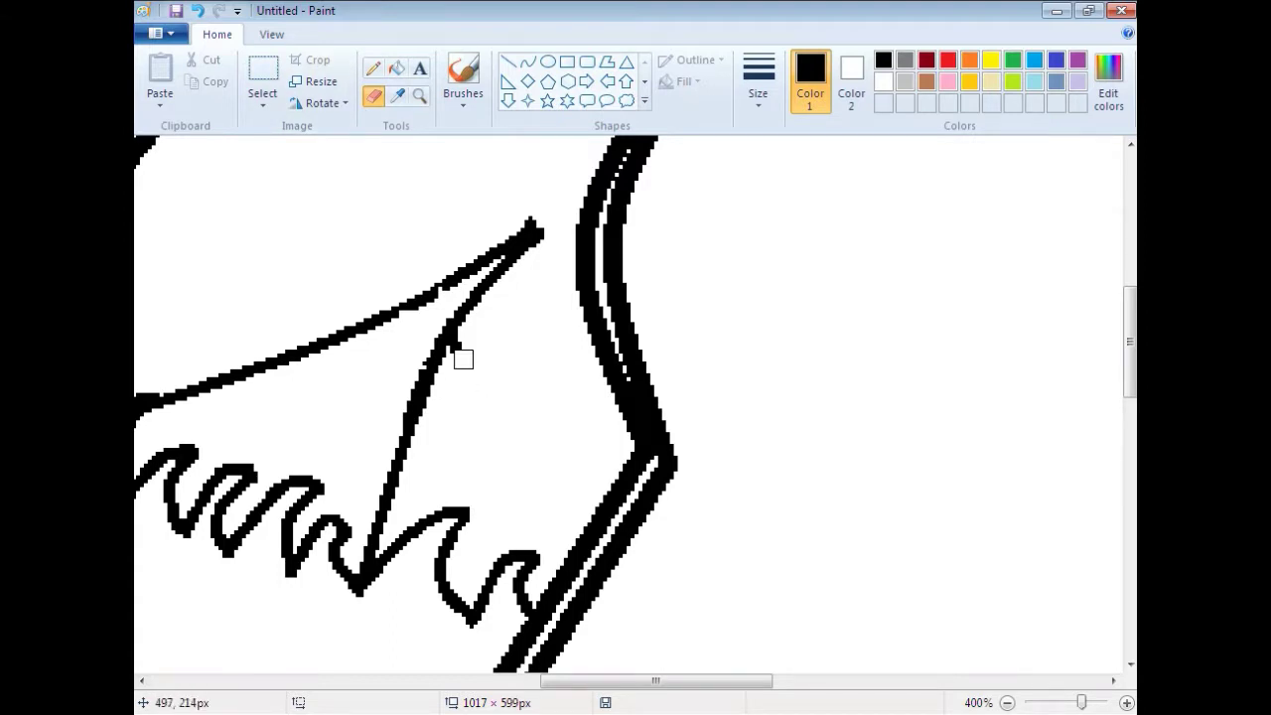
Draw a new outward-bulging curve, about 56 px tall, from below the bow tip down to the right wave's crest.
click(527, 62)
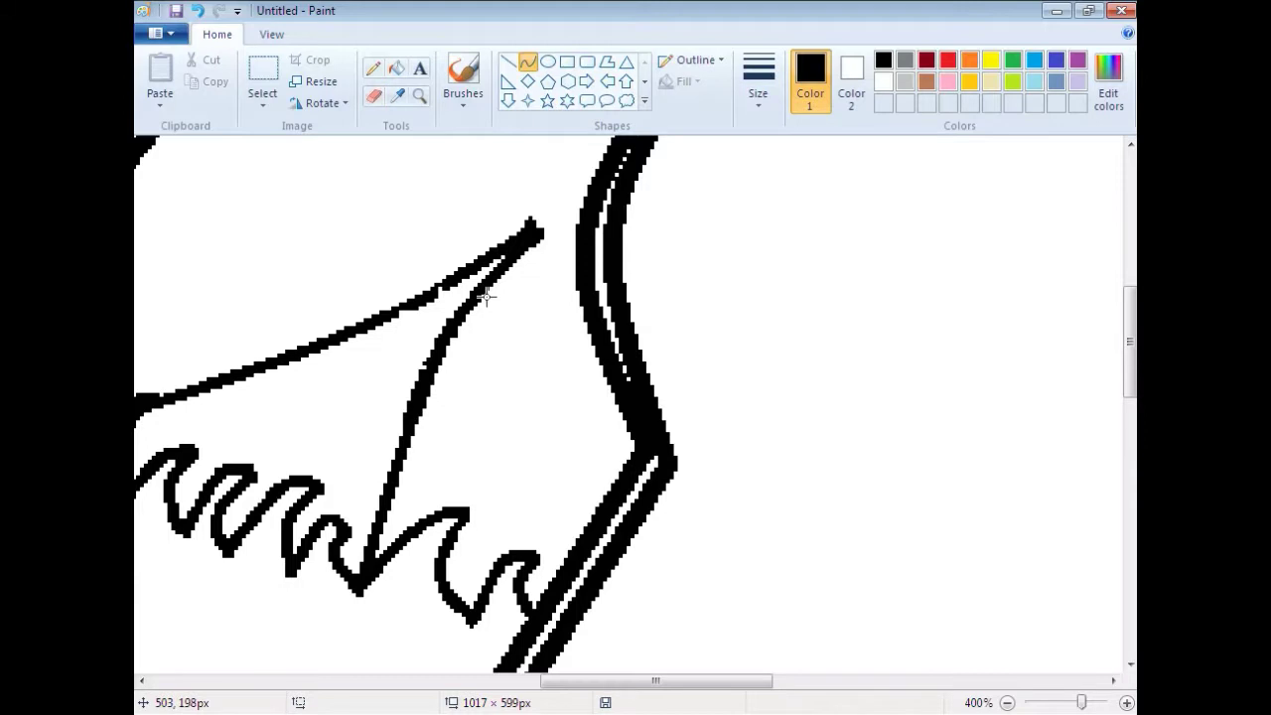
drag(486, 296, 463, 505)
drag(483, 345, 493, 344)
drag(482, 465, 493, 468)
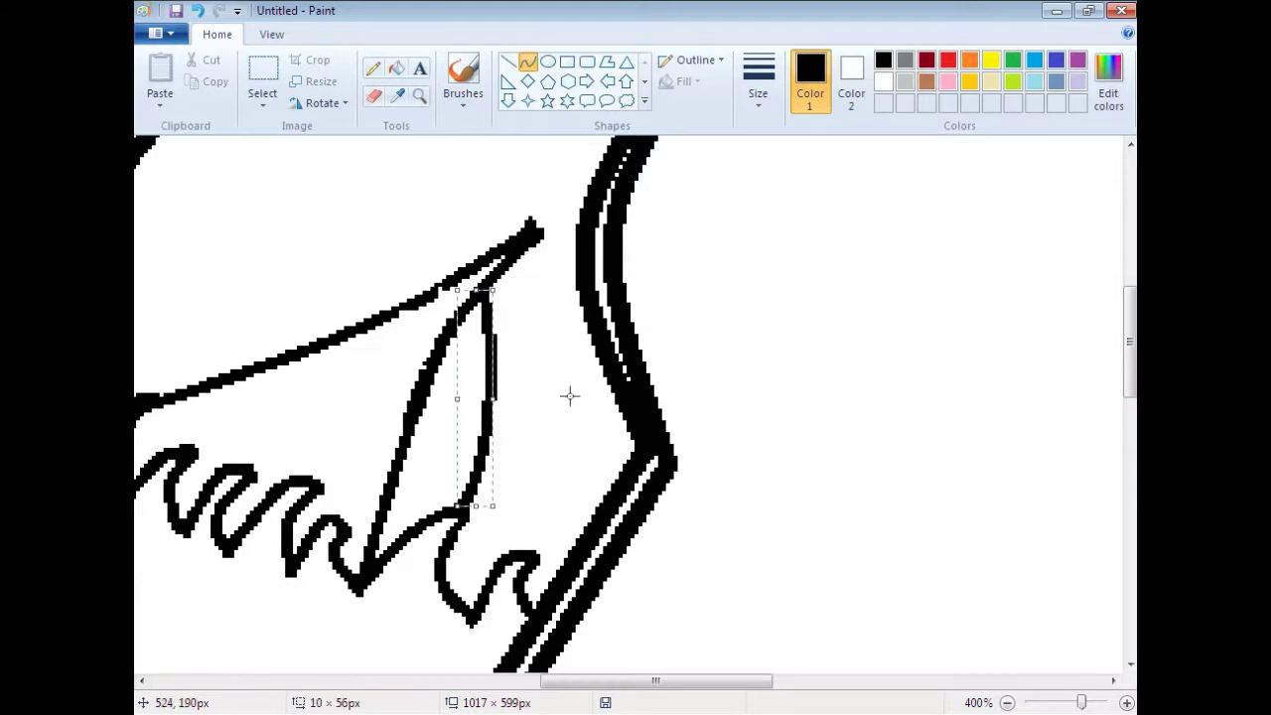
Erase the hull's curved upper edge and redraw it as a straighter line, 79 × 35 px, from the wave crest to the bow tip.
click(420, 97)
right_click(567, 304)
right_click(567, 304)
right_click(567, 304)
click(576, 337)
click(576, 349)
click(577, 351)
click(576, 352)
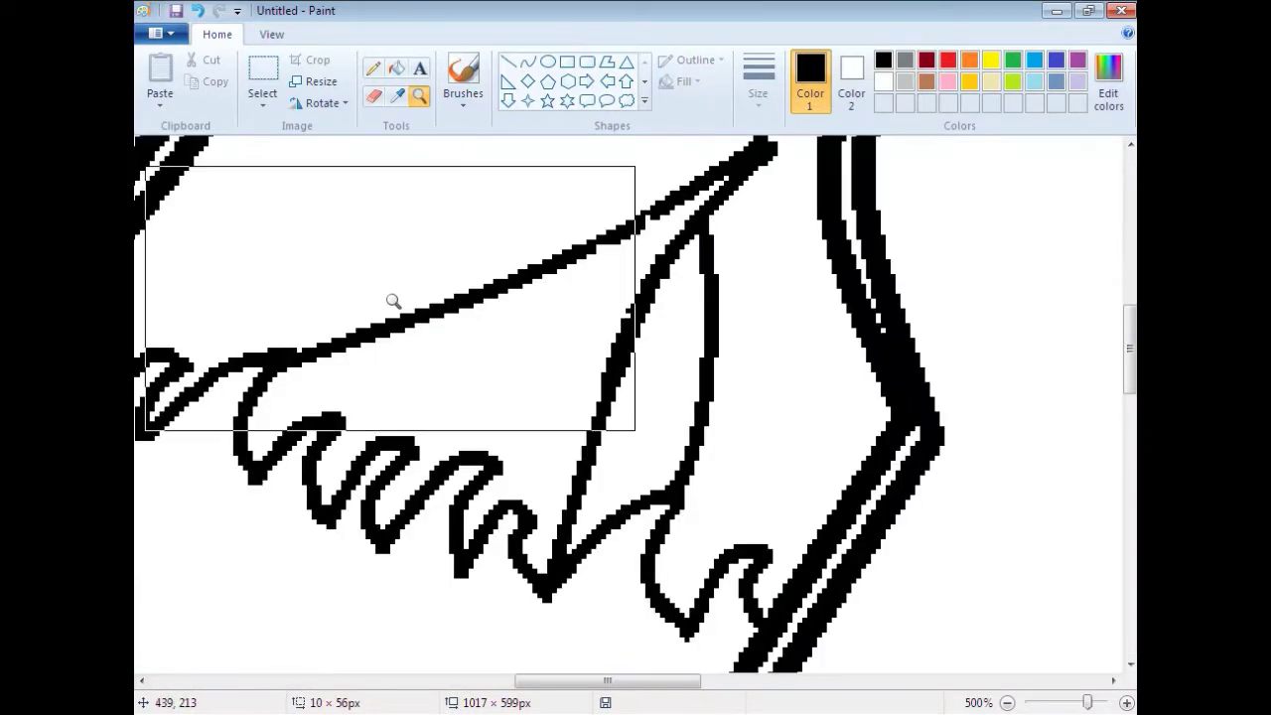
click(373, 95)
mouse_move(298, 351)
mouse_down()
mouse_move(602, 241)
mouse_move(656, 207)
mouse_move(282, 364)
mouse_up()
click(528, 63)
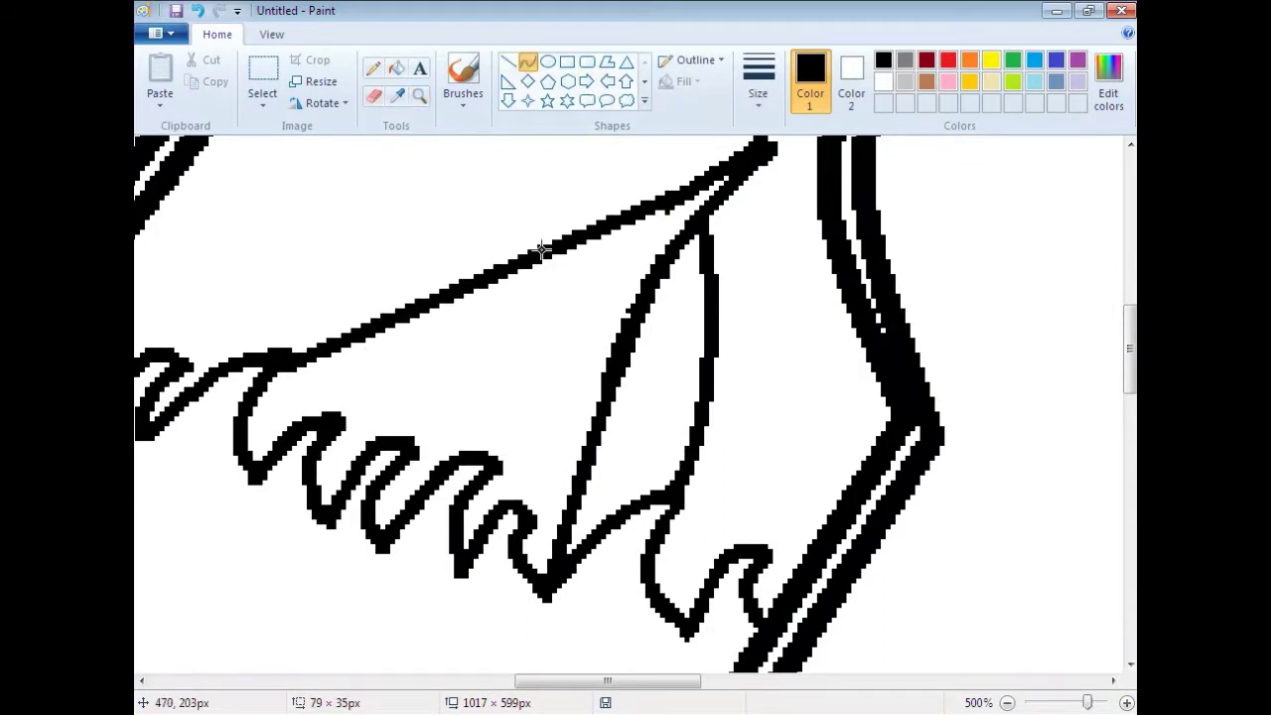
Erase the hull's straight upper edge and redraw it as an upward-bulging curve, 75 × 30 px, from the wave crest to the bow.
drag(544, 249, 548, 238)
key(ctrl+z)
click(373, 96)
mouse_move(641, 202)
mouse_down()
mouse_move(686, 187)
mouse_move(681, 168)
mouse_move(266, 346)
mouse_move(283, 365)
mouse_move(437, 319)
mouse_move(658, 215)
mouse_move(283, 359)
mouse_up()
click(527, 61)
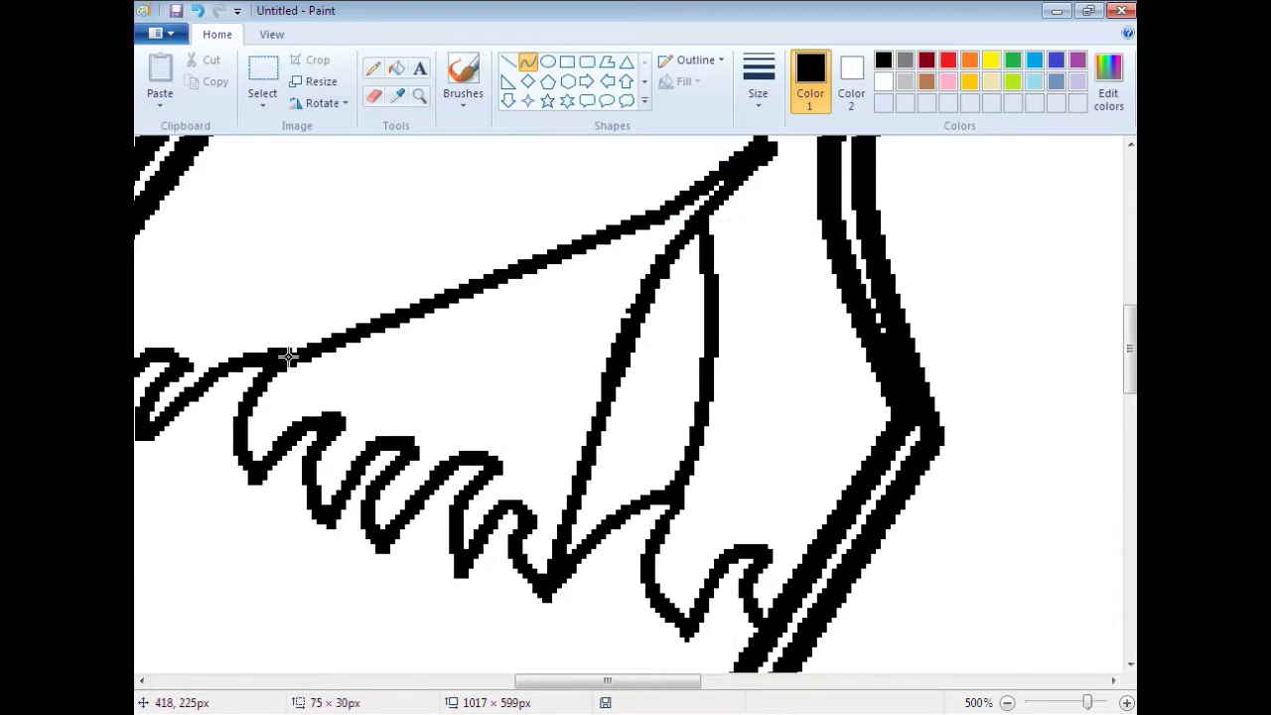
drag(544, 249, 607, 164)
Draw a sail's slightly bent left edge above the hull and its straight bottom edge reaching the bow.
scroll(601, 205, up, 5)
drag(437, 299, 430, 484)
drag(437, 418, 456, 418)
click(524, 389)
mouse_move(431, 484)
mouse_down()
mouse_move(672, 481)
mouse_move(807, 518)
mouse_move(631, 483)
mouse_up()
drag(528, 476, 533, 482)
Close the sail outline with a straight top edge, an outward-bulging right edge about 40 px tall, and a short bottom piece beyond the bow.
mouse_move(432, 298)
mouse_down()
mouse_move(725, 341)
mouse_move(776, 301)
mouse_move(745, 499)
mouse_move(777, 500)
mouse_up()
click(793, 283)
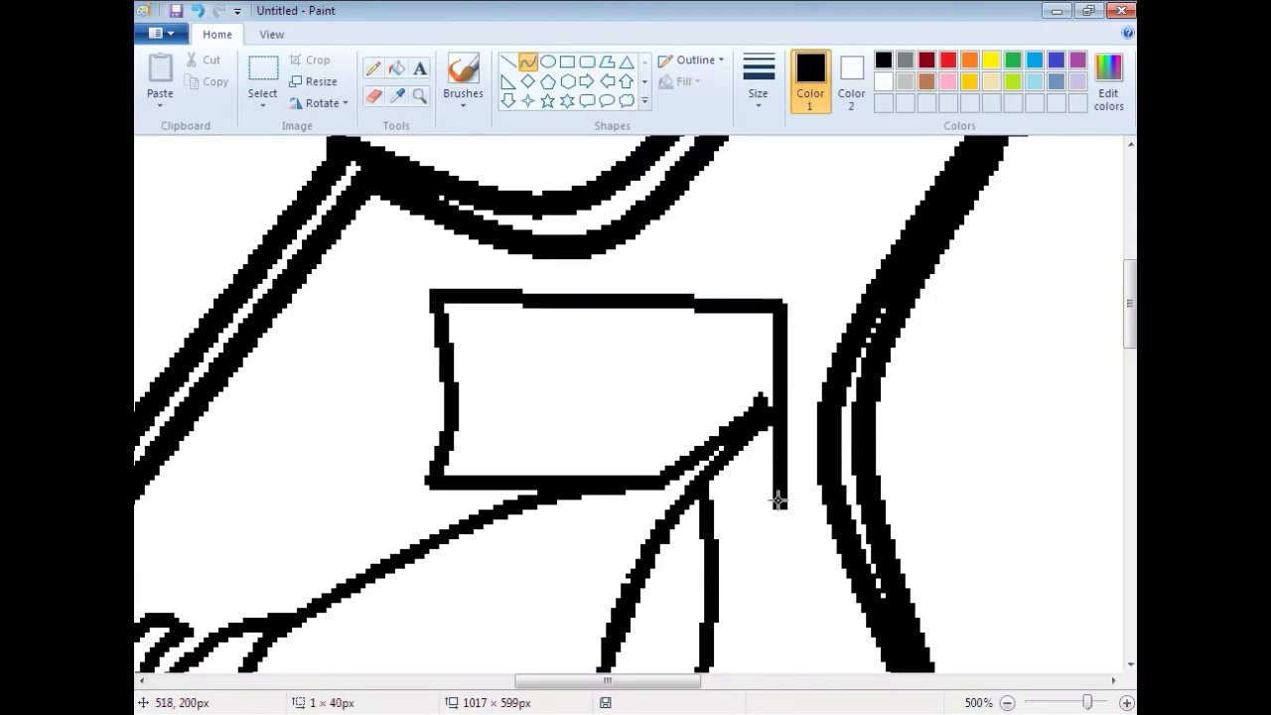
drag(790, 401, 811, 393)
click(811, 393)
click(846, 260)
drag(706, 502, 774, 500)
key(ctrl+z)
Add three thin curved fold lines running from the top to the bottom edge inside the sail.
scroll(701, 397, down, 3)
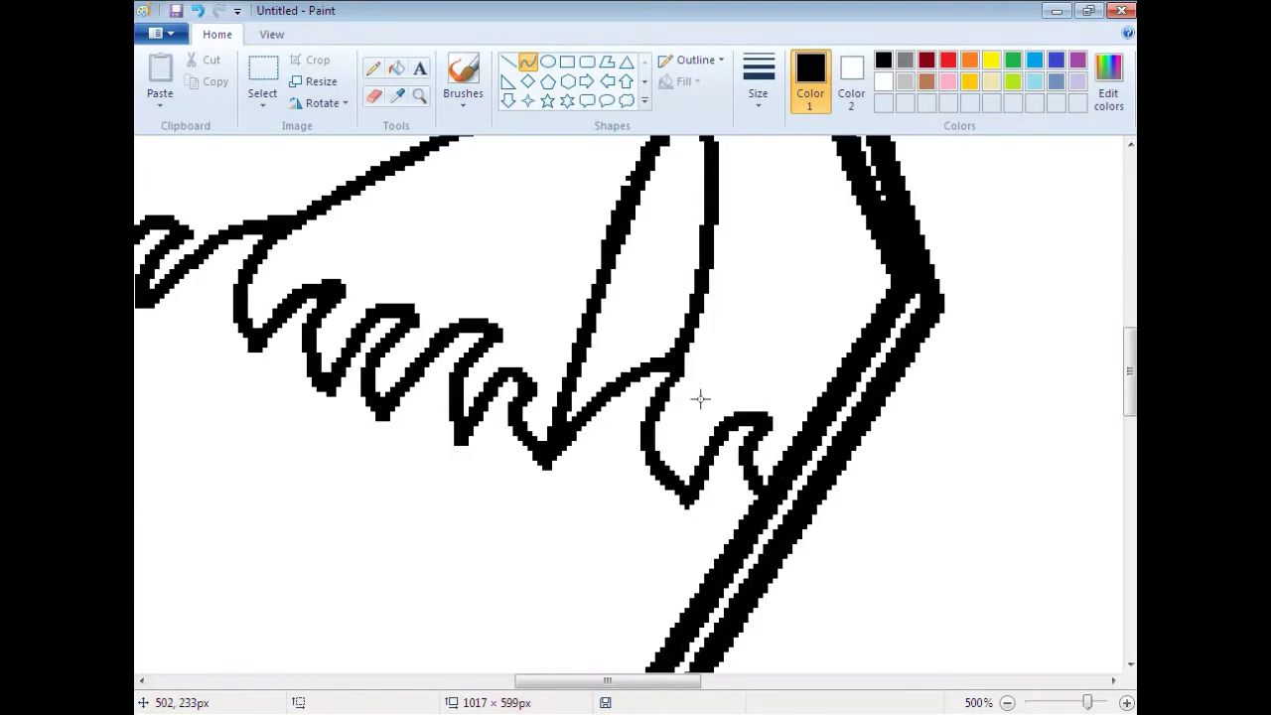
scroll(701, 397, up, 2)
drag(510, 168, 494, 341)
drag(496, 241, 521, 246)
drag(588, 174, 576, 348)
drag(583, 268, 604, 284)
click(604, 284)
drag(672, 173, 671, 336)
drag(681, 273, 697, 276)
click(697, 276)
drag(720, 186, 721, 186)
With a thicker line, draw the curved left and right edges of a second sail between the first sail and the bottle's outline above.
scroll(702, 198, up, 2)
scroll(692, 234, down, 1)
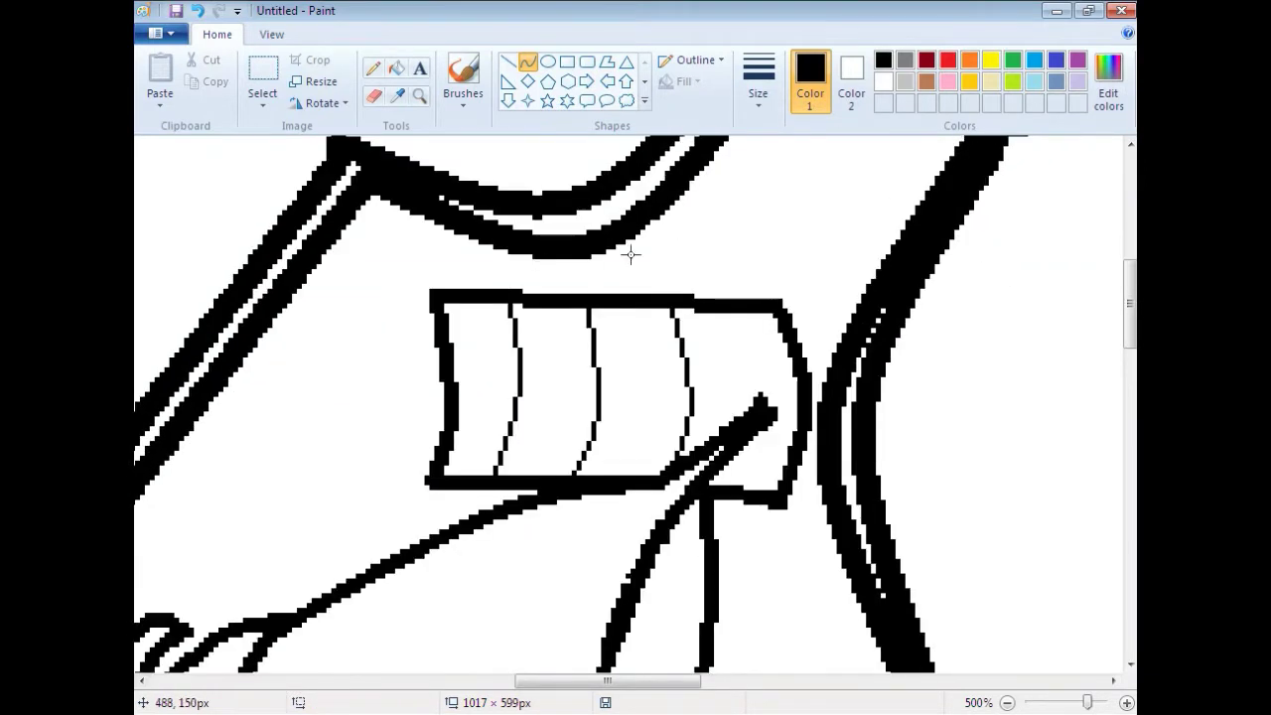
click(755, 102)
click(785, 177)
drag(480, 240, 475, 287)
click(499, 267)
click(497, 266)
mouse_move(718, 146)
mouse_down()
mouse_move(705, 298)
mouse_move(737, 243)
mouse_up()
key(ctrl+z)
mouse_move(732, 139)
mouse_down()
mouse_move(755, 255)
mouse_move(747, 292)
mouse_up()
drag(741, 211, 763, 205)
click(762, 205)
Add three curved fold lines inside the upper sail, using the thin line size.
click(758, 97)
click(793, 144)
drag(558, 254, 553, 294)
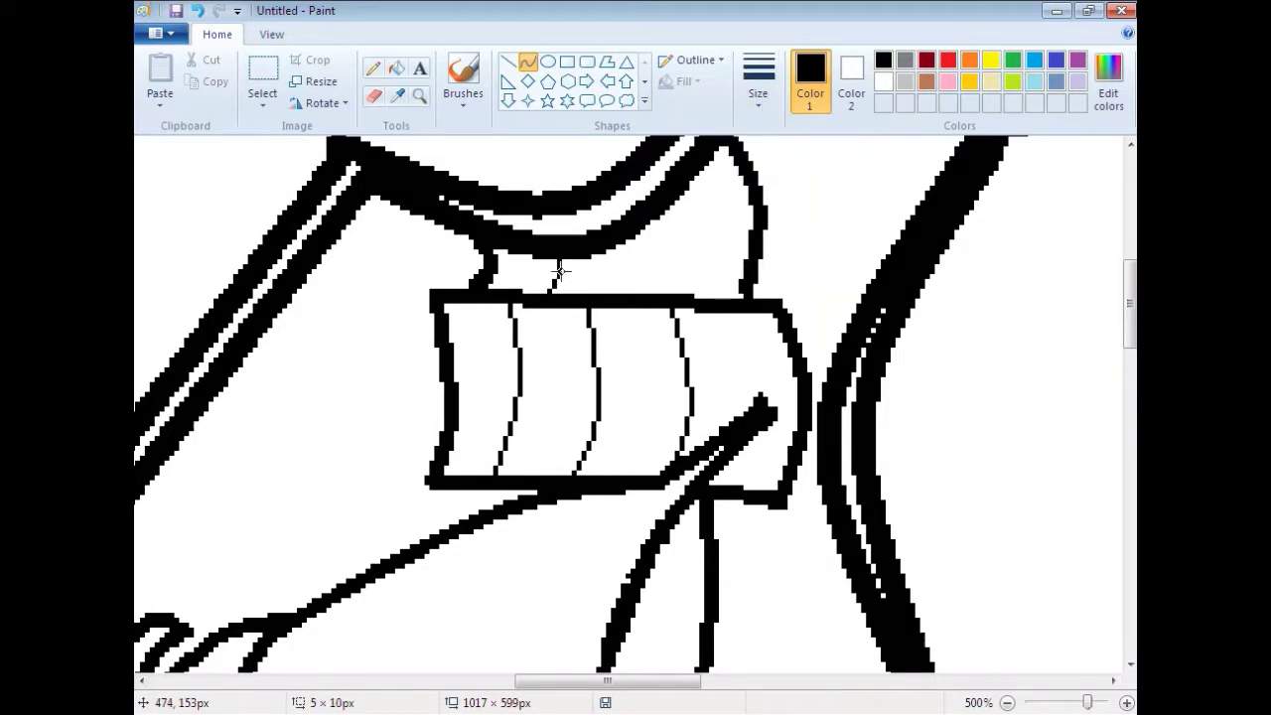
click(564, 273)
mouse_move(636, 227)
mouse_down()
mouse_move(636, 289)
mouse_move(655, 263)
mouse_up()
click(655, 263)
drag(697, 177, 693, 296)
drag(700, 218, 713, 230)
click(712, 231)
click(788, 233)
Draw two thin curved plank lines along the hull's side, following its upper edge from the wave to the bow.
scroll(789, 232, down, 3)
drag(271, 392, 680, 228)
drag(586, 273, 534, 245)
click(535, 245)
click(533, 473)
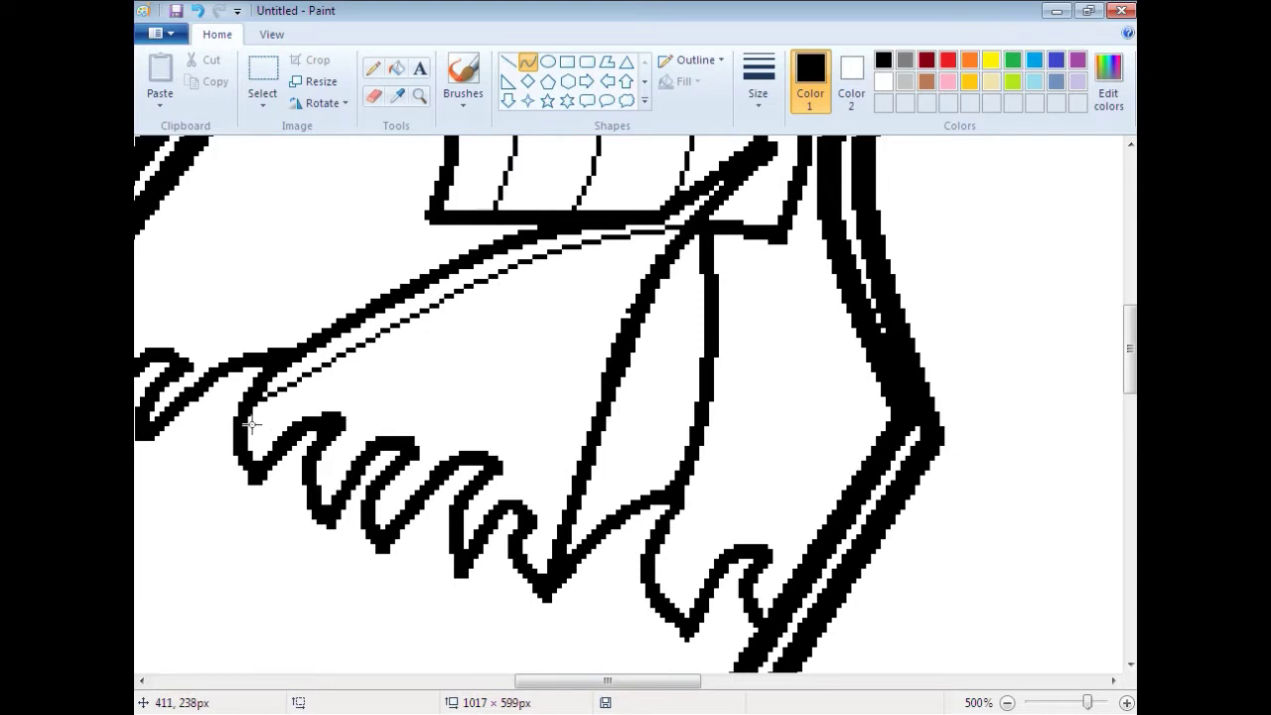
drag(247, 429, 669, 245)
drag(562, 294, 552, 262)
click(552, 262)
click(619, 473)
Add two thin bulging lines about 46 px tall on the hull's narrow front face and a third plank line on its side.
mouse_move(685, 242)
mouse_down()
mouse_move(663, 492)
mouse_move(692, 308)
mouse_up()
click(666, 347)
mouse_move(253, 448)
mouse_down()
mouse_move(397, 368)
mouse_move(655, 263)
mouse_up()
mouse_move(568, 305)
mouse_down()
mouse_move(546, 335)
mouse_move(539, 300)
mouse_up()
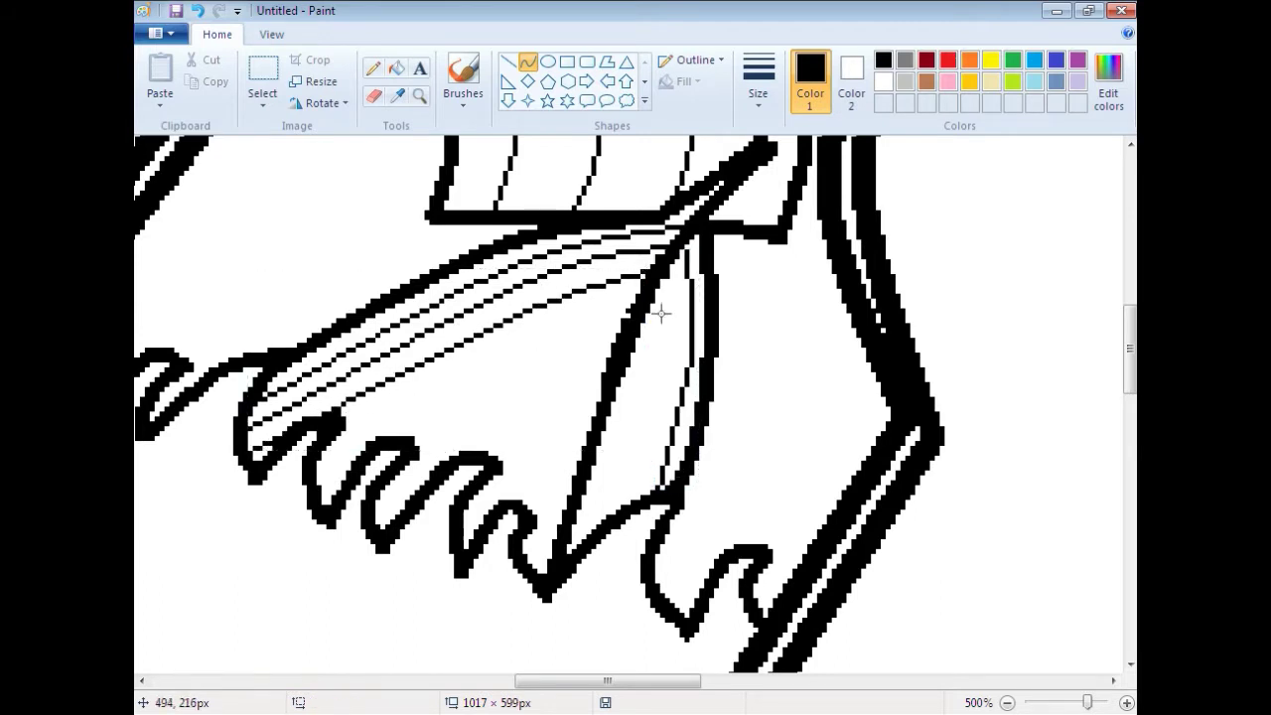
drag(664, 289, 642, 495)
drag(667, 383, 678, 358)
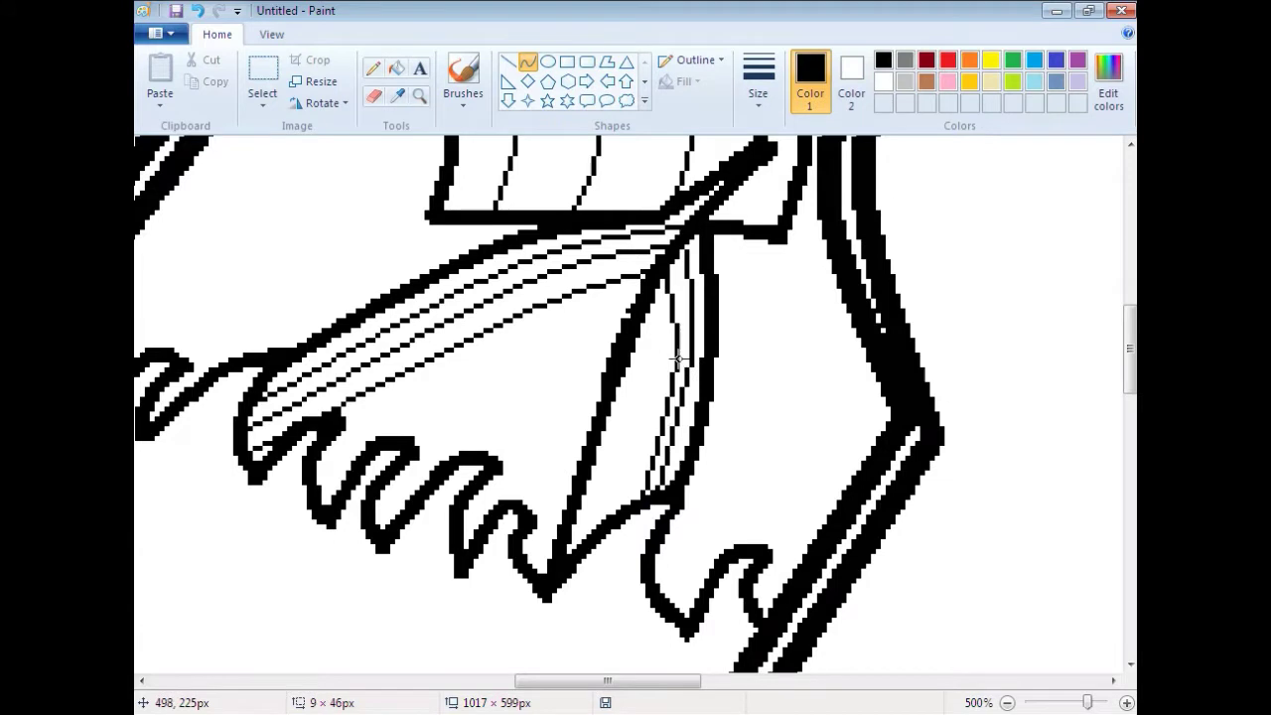
drag(675, 295, 685, 300)
Continue the planking downward with further thin curves on the hull's side, alternating with matching lines on the narrow front face.
drag(339, 429, 631, 301)
drag(537, 348, 550, 322)
click(550, 322)
click(446, 109)
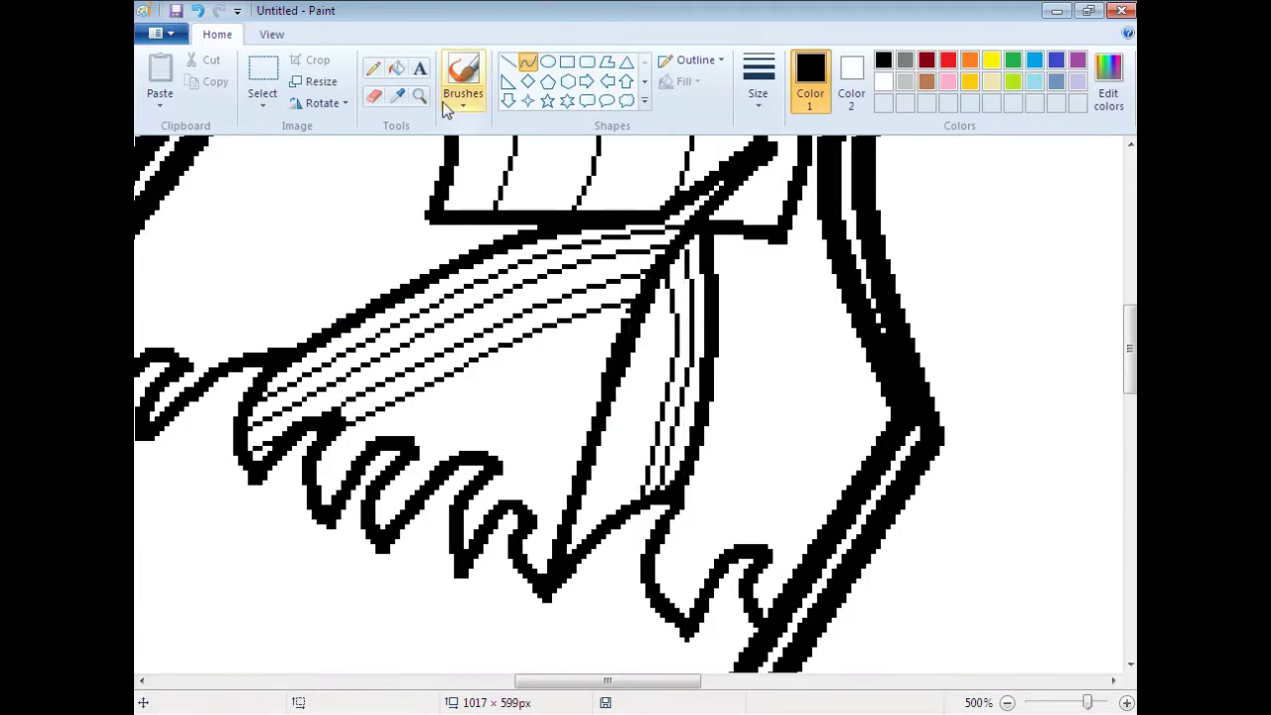
mouse_move(649, 305)
mouse_down()
mouse_move(650, 400)
mouse_move(625, 507)
mouse_up()
drag(650, 380, 665, 363)
click(663, 362)
mouse_move(319, 466)
mouse_down()
mouse_move(617, 331)
mouse_move(583, 338)
mouse_move(580, 325)
mouse_move(608, 520)
mouse_up()
click(581, 325)
click(659, 382)
drag(622, 447, 631, 399)
click(631, 398)
mouse_move(412, 442)
mouse_down()
mouse_move(613, 353)
mouse_move(550, 360)
mouse_up()
click(551, 361)
click(626, 390)
Fill the lower part of the narrow front face with short thin lines and add two more plank curves on the hull's side.
drag(617, 384, 600, 532)
drag(606, 456, 598, 439)
click(598, 439)
mouse_move(381, 501)
mouse_down()
mouse_move(401, 470)
mouse_move(604, 375)
mouse_move(547, 388)
mouse_up()
click(546, 387)
click(596, 441)
mouse_move(595, 440)
mouse_down()
mouse_move(591, 523)
mouse_move(600, 485)
mouse_up()
click(599, 486)
mouse_move(478, 452)
mouse_down()
mouse_move(597, 399)
mouse_move(573, 399)
mouse_up()
click(573, 400)
drag(623, 358, 623, 358)
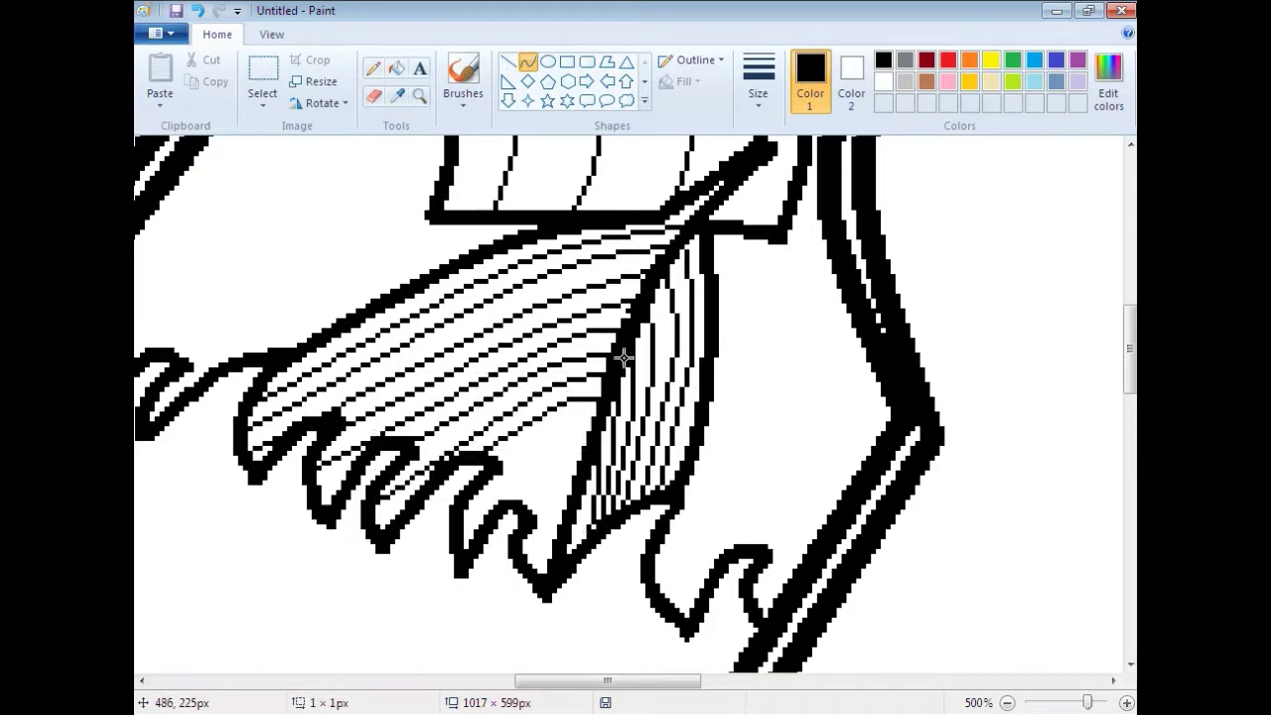
Complete the hull's shading with the last short plank lines above the waves, down to the hull's lowest corner.
mouse_move(500, 470)
mouse_down()
mouse_move(585, 425)
mouse_move(573, 417)
mouse_up()
click(572, 416)
click(623, 380)
drag(465, 520, 587, 435)
drag(544, 466, 535, 460)
click(534, 460)
click(621, 391)
drag(525, 504, 574, 463)
drag(513, 512, 573, 517)
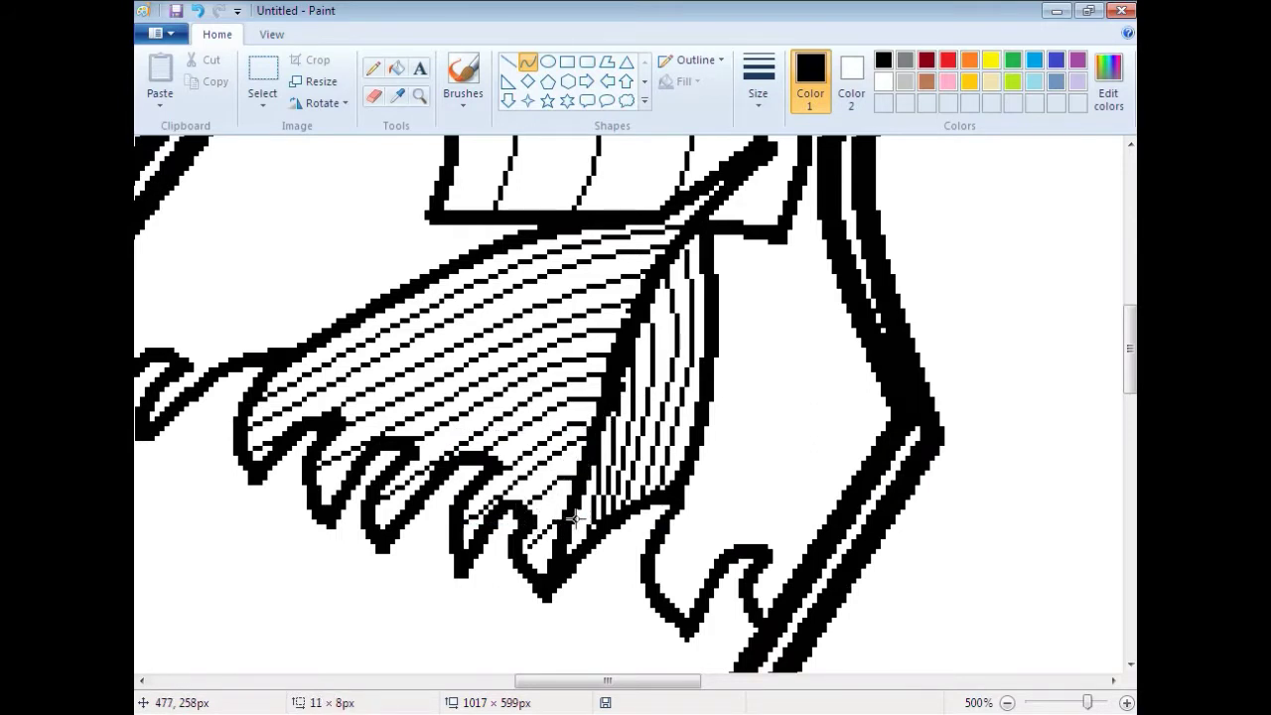
With a thicker line at 300% zoom, draw an S-shaped curve about 19 × 36 px in the bottle's empty lower part.
click(420, 97)
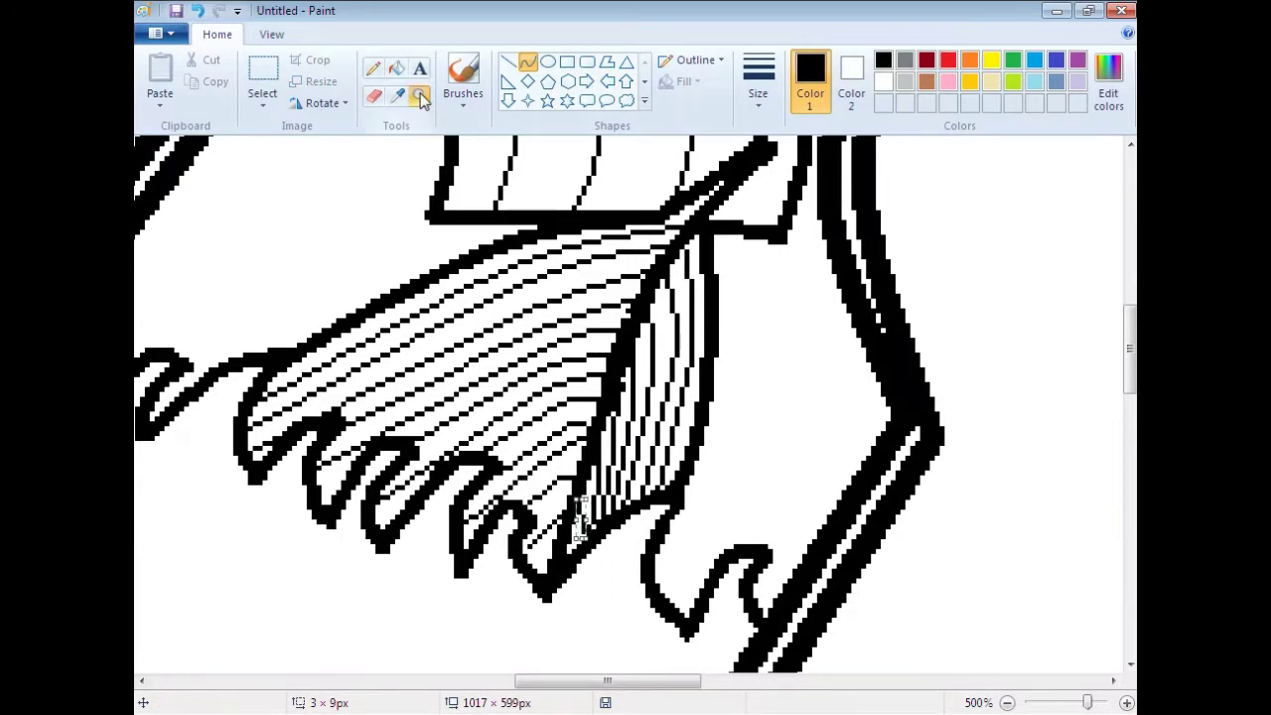
right_click(423, 324)
right_click(423, 324)
right_click(423, 324)
right_click(423, 323)
click(552, 361)
click(552, 360)
click(553, 361)
scroll(233, 390, down, 5)
scroll(226, 397, up, 4)
scroll(539, 507, down, 1)
drag(556, 686, 435, 685)
right_click(401, 371)
scroll(407, 477, down, 1)
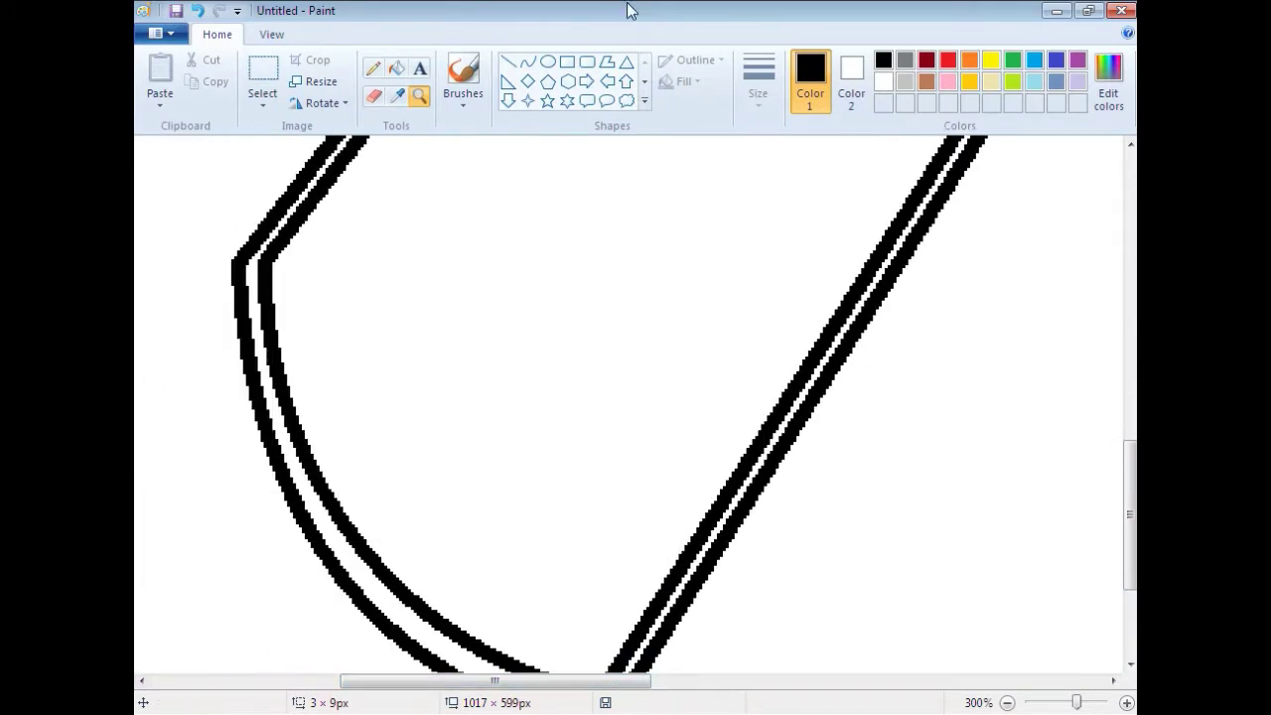
click(527, 62)
mouse_move(353, 460)
mouse_down()
mouse_move(357, 361)
mouse_move(334, 354)
mouse_up()
key(ctrl+z)
click(759, 84)
click(769, 174)
mouse_move(544, 366)
mouse_down()
mouse_move(523, 460)
mouse_move(495, 471)
mouse_move(512, 368)
mouse_up()
drag(512, 430, 547, 449)
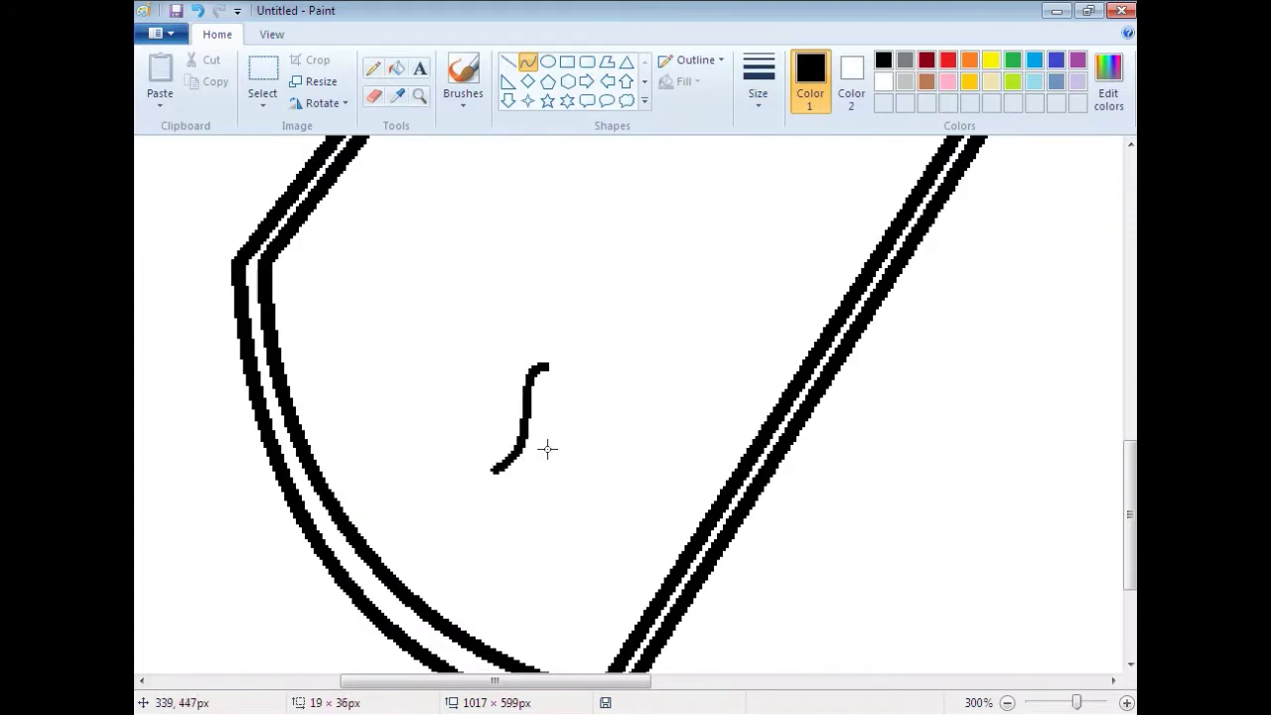
Add a second S-shaped curve, about 23 × 47 px, rising from the upper end of the first one.
mouse_move(545, 367)
mouse_down()
mouse_move(531, 301)
mouse_move(544, 232)
mouse_move(563, 284)
mouse_move(540, 327)
mouse_move(552, 230)
mouse_up()
key(ctrl+z)
mouse_move(545, 327)
mouse_down()
mouse_move(535, 334)
mouse_move(508, 305)
mouse_up()
drag(540, 258, 584, 289)
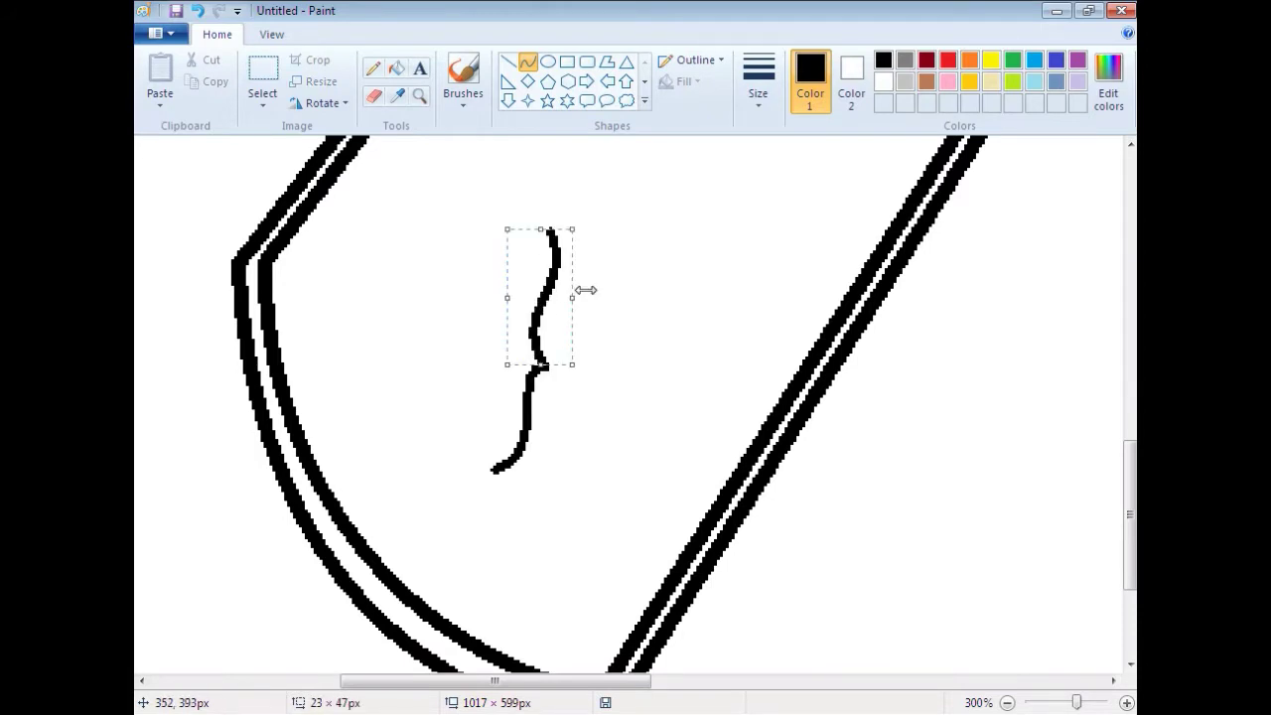
Extend the creature's outline upward with another S-shaped curve and a wide rounded arch.
scroll(567, 342, up, 3)
mouse_move(551, 367)
mouse_down()
mouse_move(592, 332)
mouse_move(635, 192)
mouse_up()
mouse_move(590, 338)
mouse_down()
mouse_move(808, 331)
mouse_move(808, 372)
mouse_up()
scroll(634, 188, up, 3)
drag(670, 321, 702, 211)
drag(777, 332, 808, 250)
Continue the outline from the arch's right end through a dip and a hump to the bottle's right inner wall.
drag(808, 372, 963, 378)
drag(873, 370, 910, 321)
key(ctrl+z)
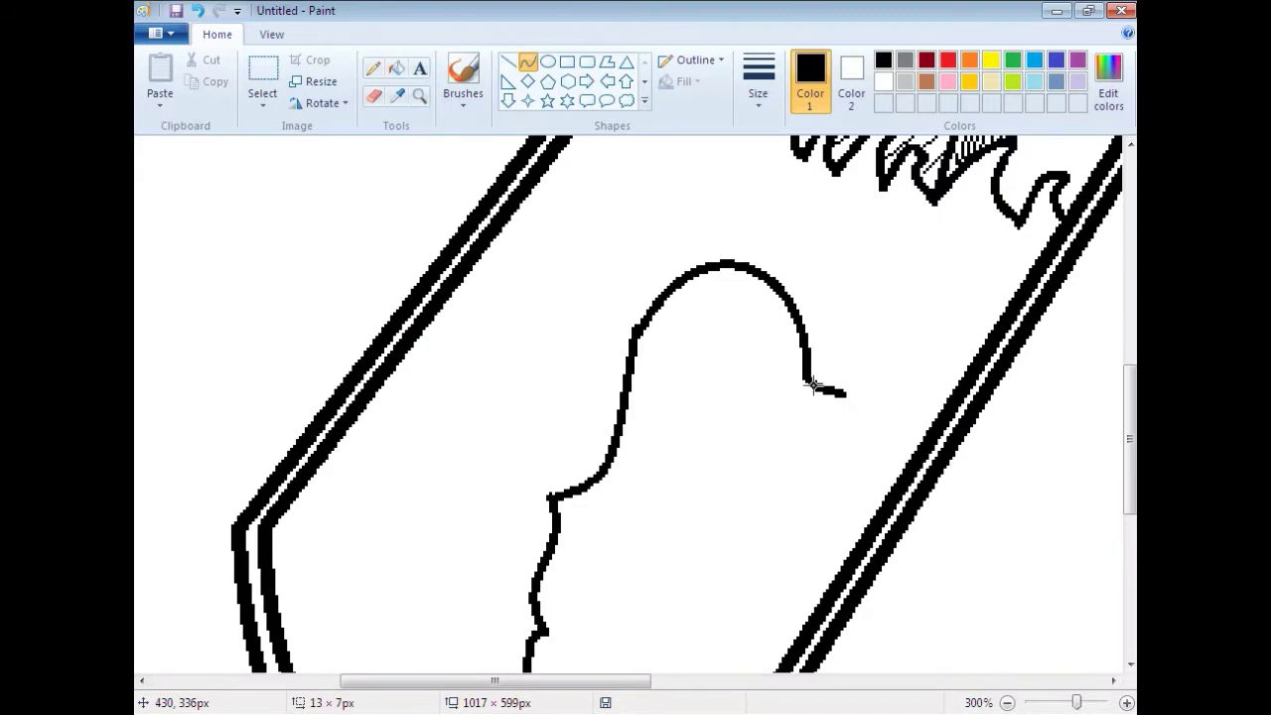
drag(813, 384, 988, 347)
drag(934, 323, 921, 307)
Draw the creature's eye near the bottle's right wall: a curved contour line and an upright ellipse with a vertical slit about 28 px tall.
scroll(587, 514, down, 3)
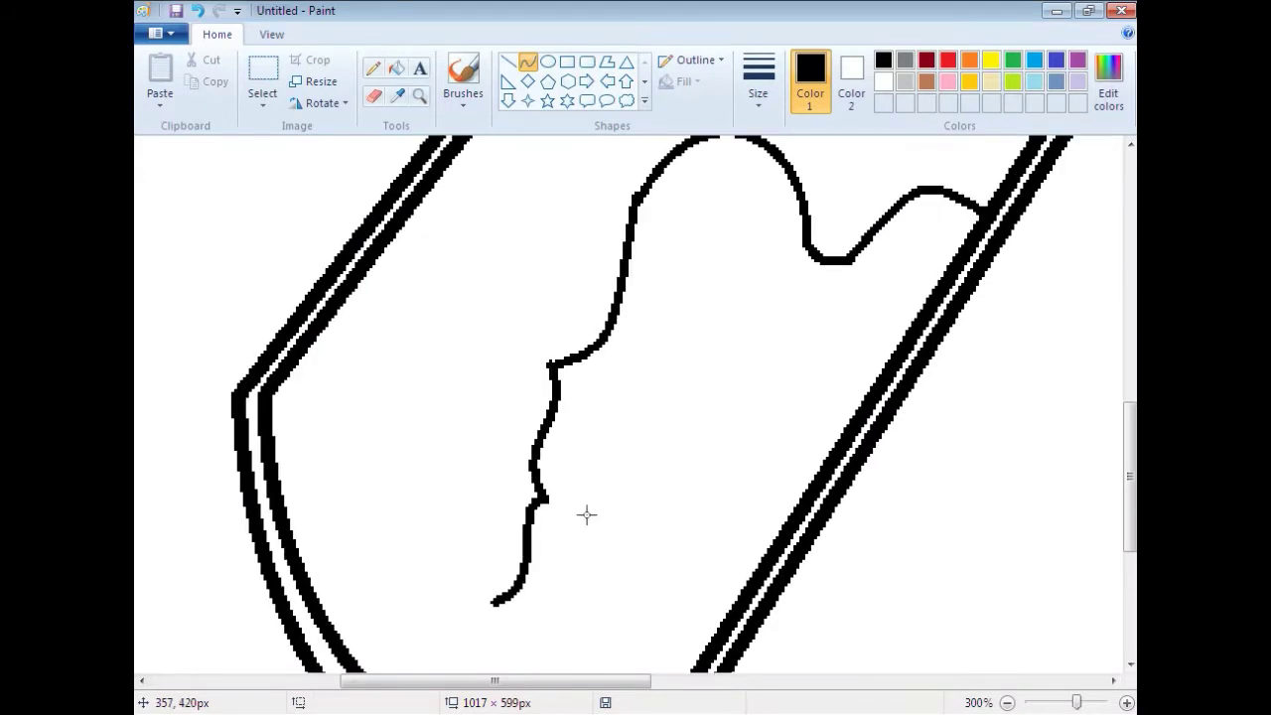
click(727, 455)
mouse_move(747, 369)
mouse_down()
mouse_move(727, 487)
mouse_move(744, 461)
mouse_move(738, 516)
mouse_move(769, 516)
mouse_up()
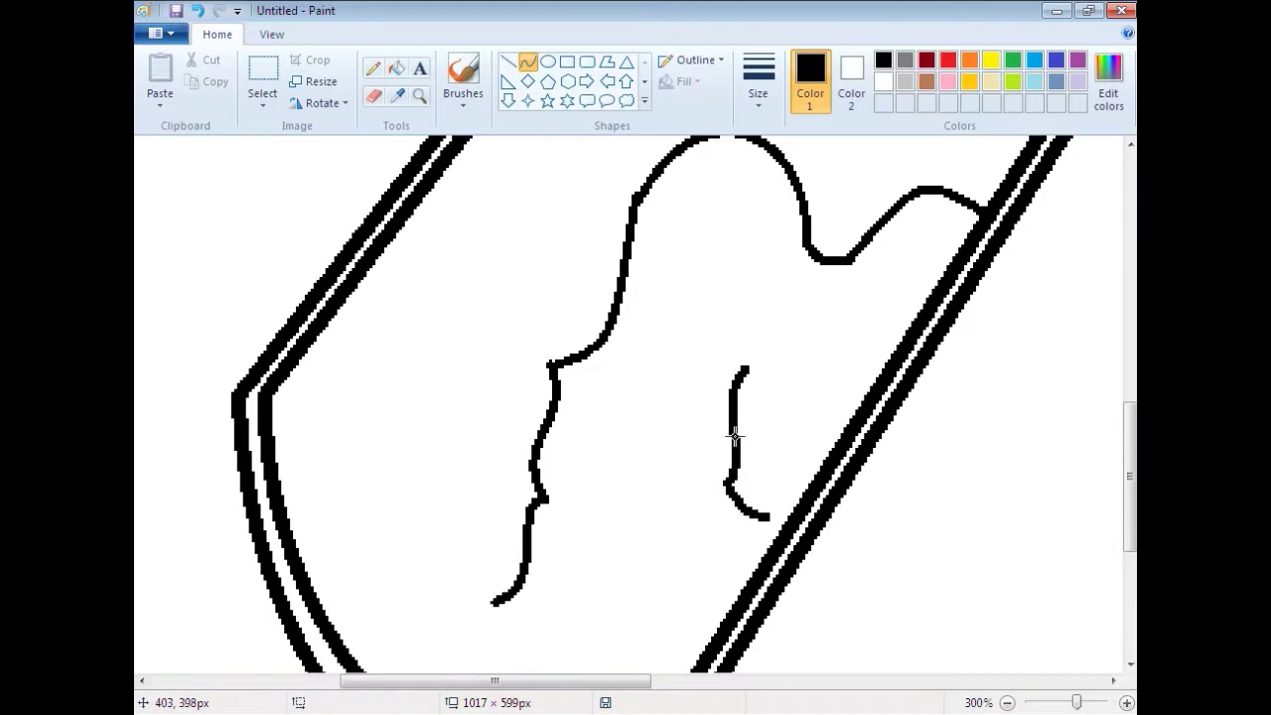
click(547, 62)
mouse_move(759, 400)
mouse_down()
mouse_move(776, 477)
mouse_move(805, 488)
mouse_up()
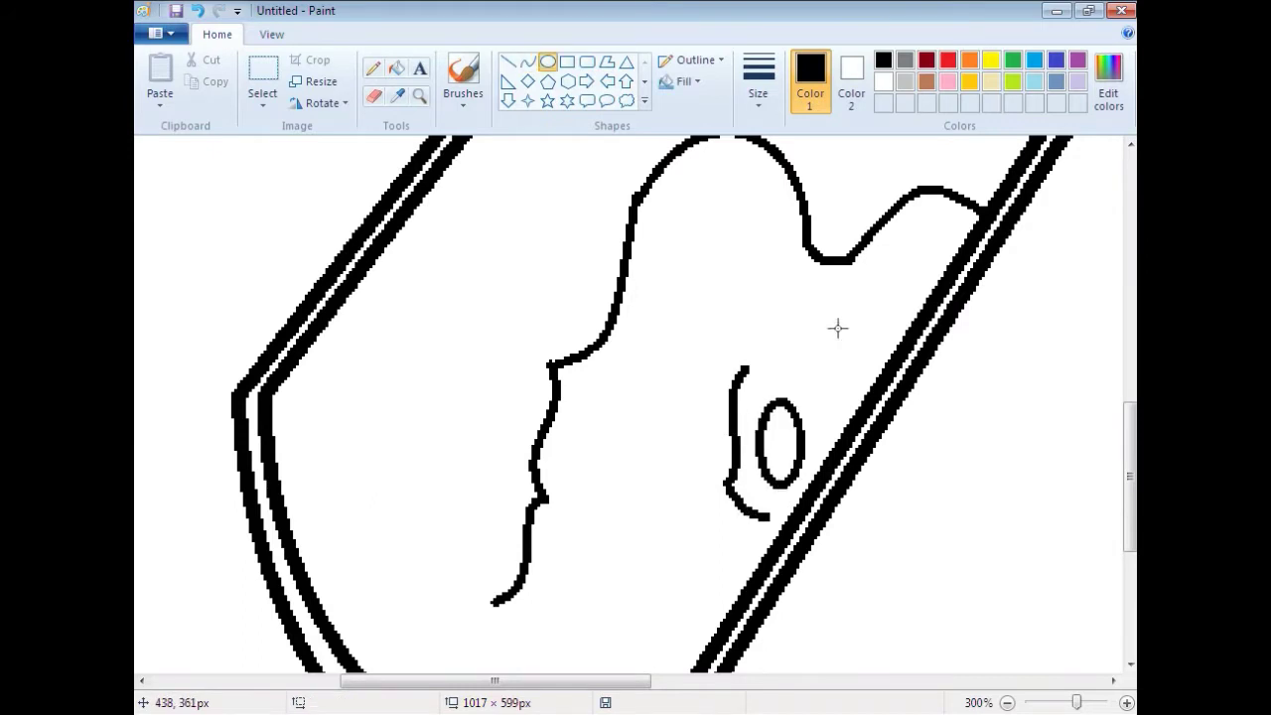
click(527, 61)
drag(779, 408, 783, 481)
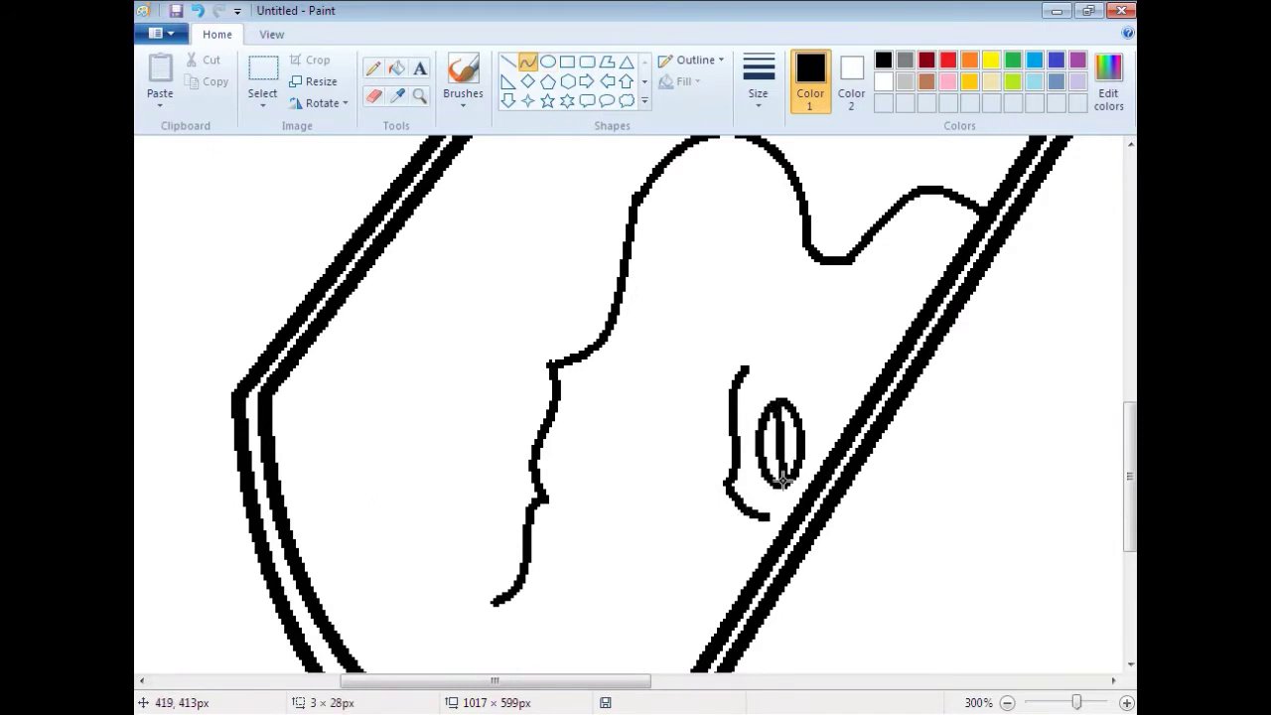
Continue the outline from its lower end around a rounded bottom, then up the left side in two curves that bend back inward.
scroll(475, 346, down, 3)
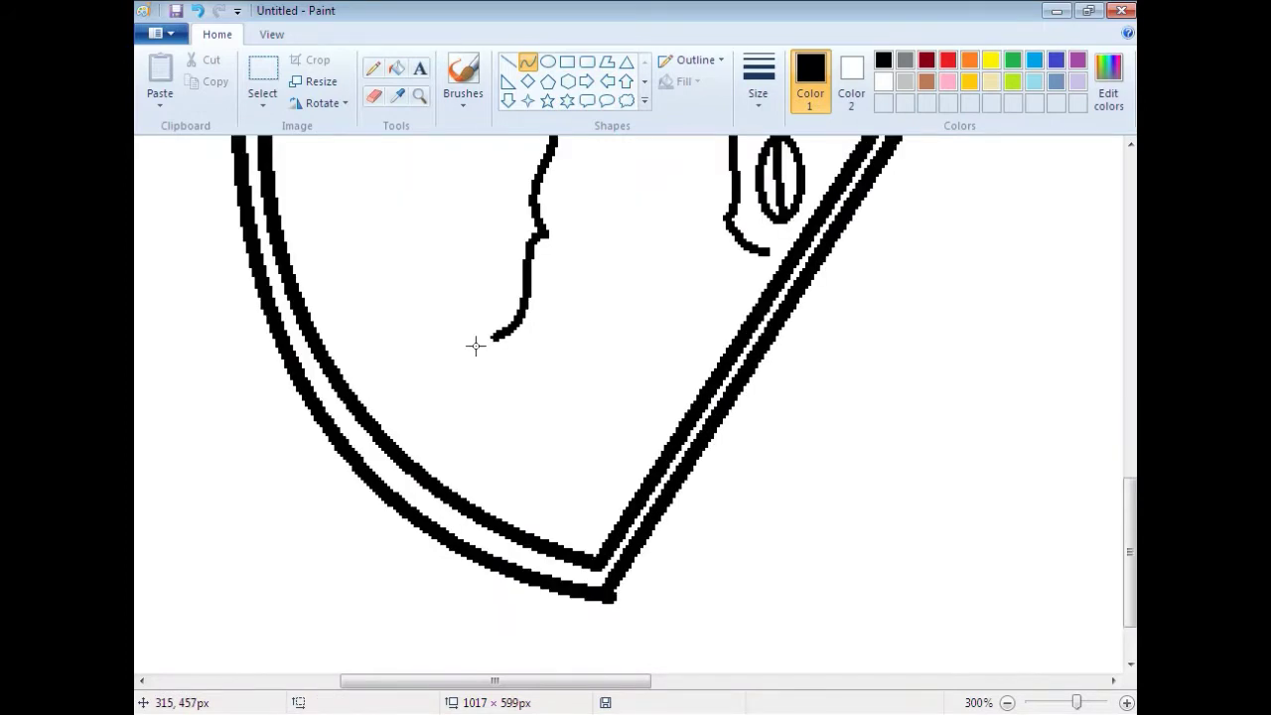
drag(494, 338, 404, 245)
drag(453, 301, 454, 332)
scroll(474, 170, up, 3)
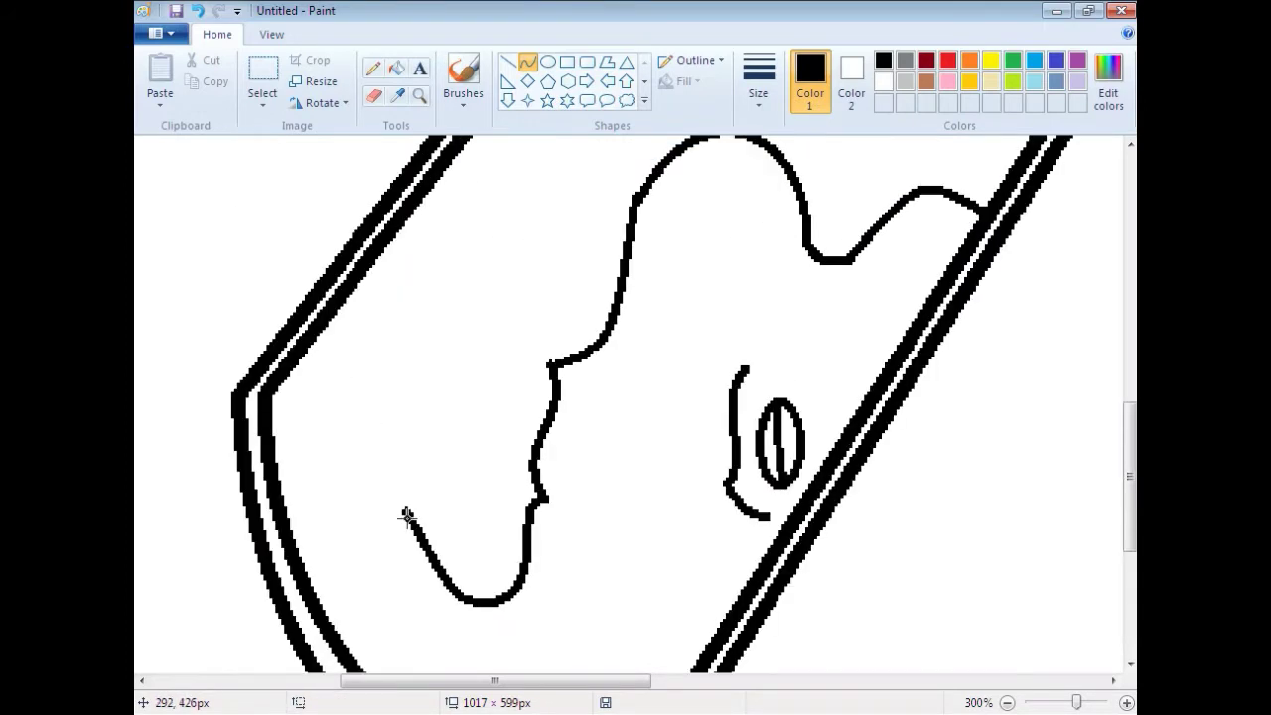
drag(407, 513, 344, 453)
mouse_move(374, 487)
mouse_down()
mouse_move(377, 500)
mouse_move(354, 507)
mouse_move(374, 463)
mouse_move(327, 378)
mouse_move(354, 360)
mouse_up()
mouse_move(350, 409)
mouse_down()
mouse_move(341, 428)
mouse_move(321, 412)
mouse_move(330, 370)
mouse_move(398, 340)
mouse_up()
click(373, 352)
Draw a short, upright S-shaped detail line between the creature's outline and its eye.
scroll(476, 332, down, 1)
drag(619, 336, 600, 408)
key(ctrl+z)
drag(621, 327, 609, 408)
drag(616, 379, 602, 374)
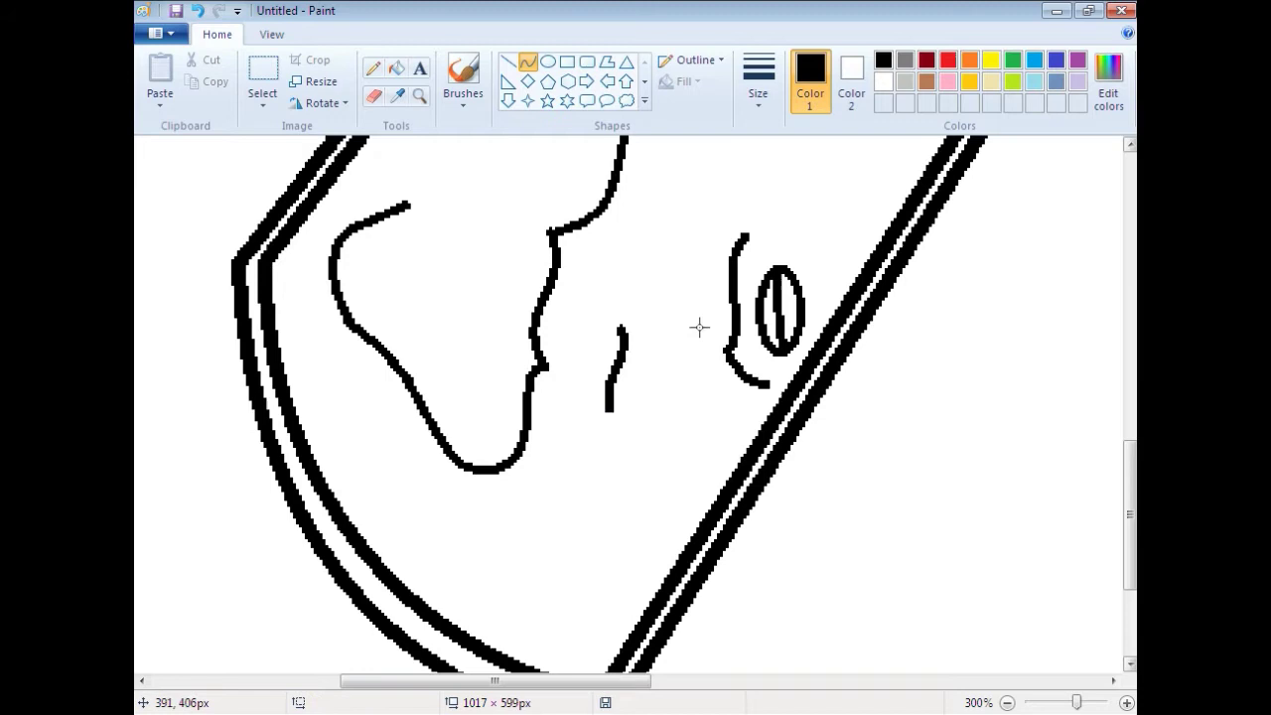
Draw a small hooked detail mark below the creature's eye, near the bottle's right wall.
drag(689, 428, 686, 424)
click(702, 412)
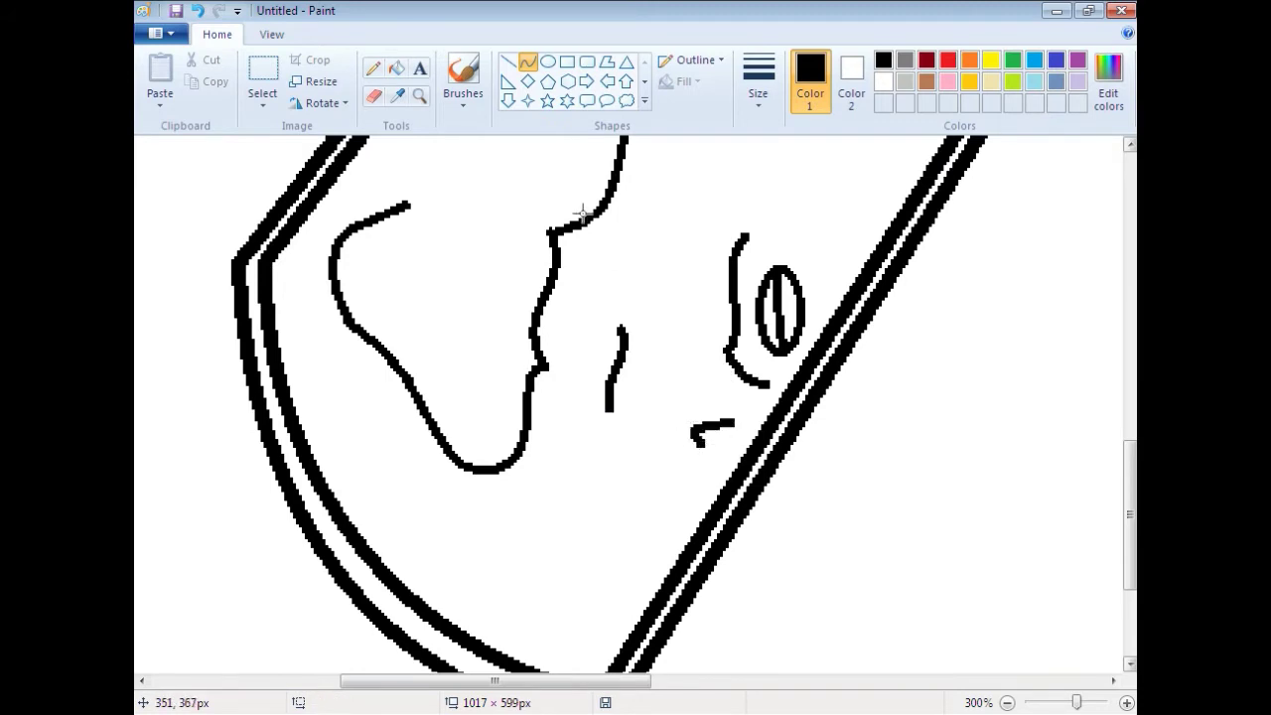
drag(574, 251, 573, 312)
key(Escape)
Extend the creature's upper-left outline into a pointed tentacle tip, arch it back to the left inner wall, and curve the outer edge downward.
scroll(587, 269, up, 5)
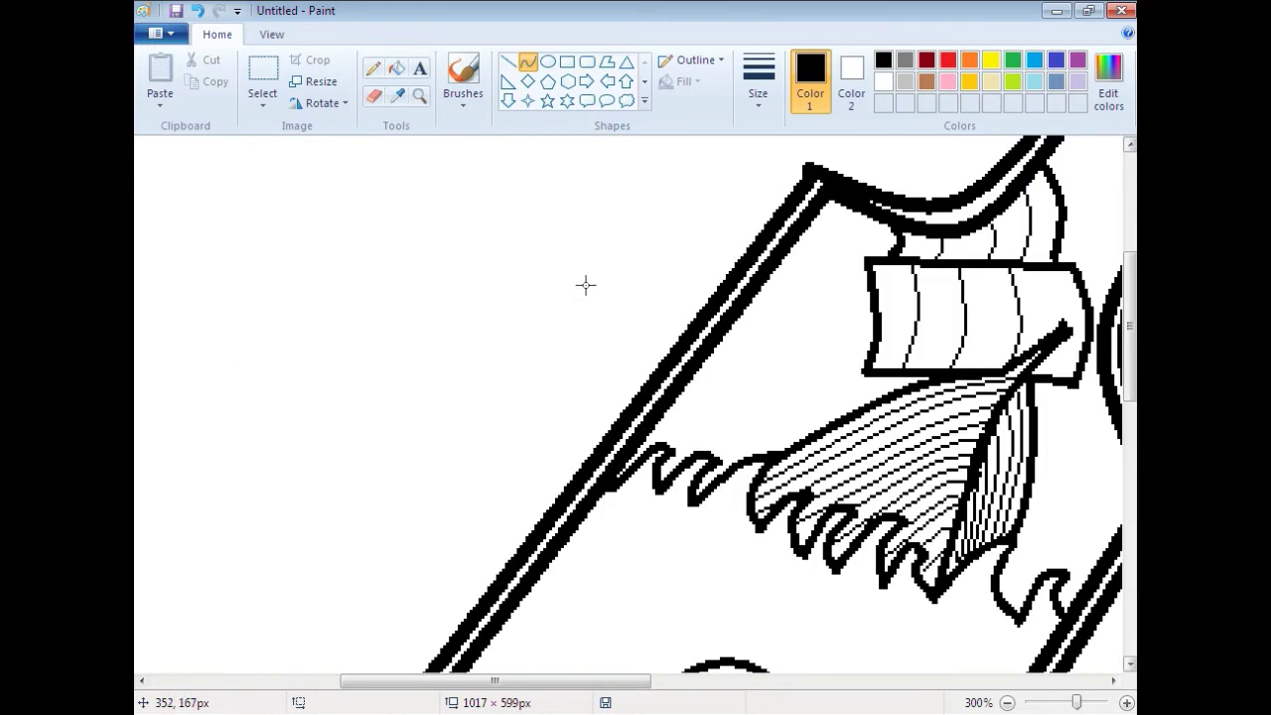
scroll(585, 284, down, 4)
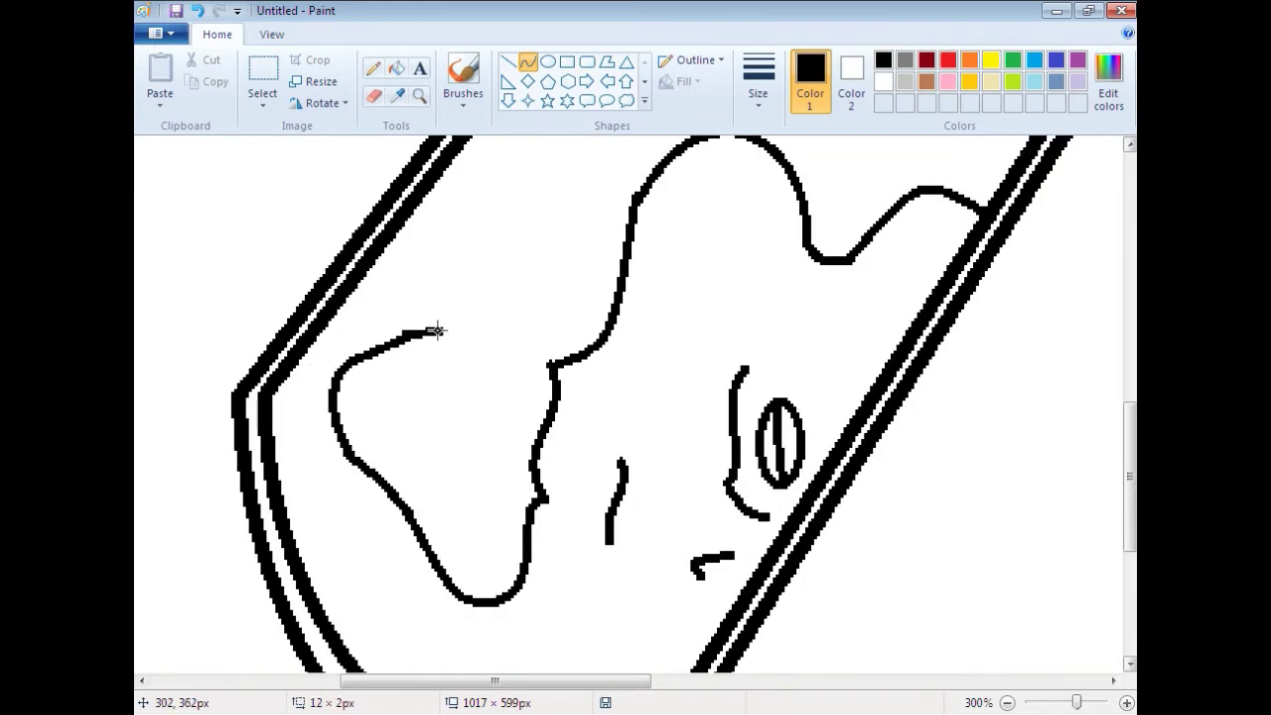
mouse_move(442, 330)
mouse_down()
mouse_move(321, 311)
mouse_move(314, 343)
mouse_up()
drag(344, 333, 379, 310)
mouse_move(310, 349)
mouse_down()
mouse_move(298, 462)
mouse_move(357, 566)
mouse_up()
mouse_move(326, 426)
mouse_down()
mouse_move(290, 419)
mouse_move(506, 533)
mouse_move(414, 510)
mouse_move(434, 513)
mouse_up()
click(285, 416)
Continue the tentacle's outer edge to a point below the creature's rounded bottom and curve its underside back to the left wall.
scroll(378, 411, down, 3)
click(434, 513)
click(540, 531)
drag(516, 536, 532, 563)
click(490, 582)
Draw a long curve from the left inner wall along the bottle's rounded base, below the pointed tentacle.
drag(298, 429, 547, 633)
drag(496, 594, 443, 616)
drag(343, 563, 418, 605)
click(471, 321)
Erase the kinked piece of the creature's lower-left outline and redraw it as a smooth curve.
click(374, 95)
mouse_move(349, 320)
mouse_down()
mouse_move(439, 440)
mouse_move(379, 383)
mouse_move(344, 311)
mouse_move(360, 354)
mouse_up()
click(527, 62)
drag(401, 422, 403, 421)
click(488, 313)
Draw a tall, tapering tentacle from two curves rising from the creature's left outline to a shared tip left of the arch.
scroll(488, 313, up, 2)
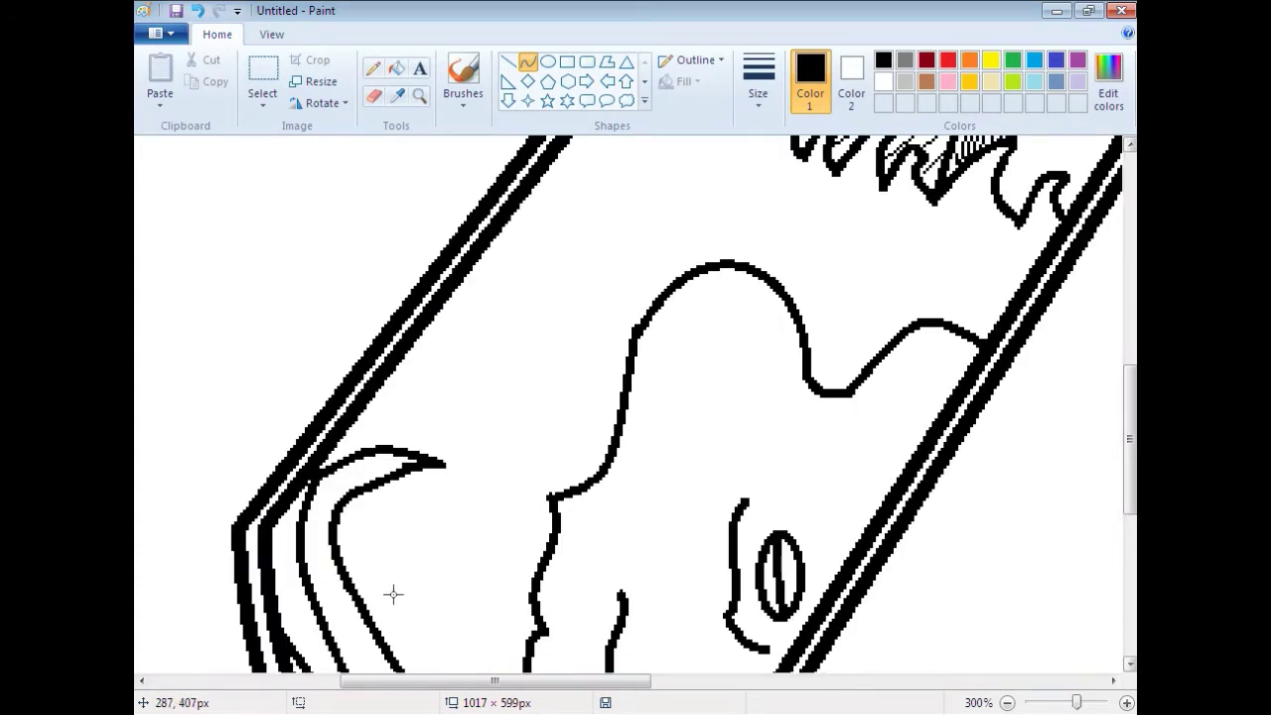
mouse_move(360, 606)
mouse_down()
mouse_move(403, 511)
mouse_move(576, 270)
mouse_up()
mouse_move(417, 553)
mouse_down()
mouse_move(477, 423)
mouse_move(543, 459)
mouse_up()
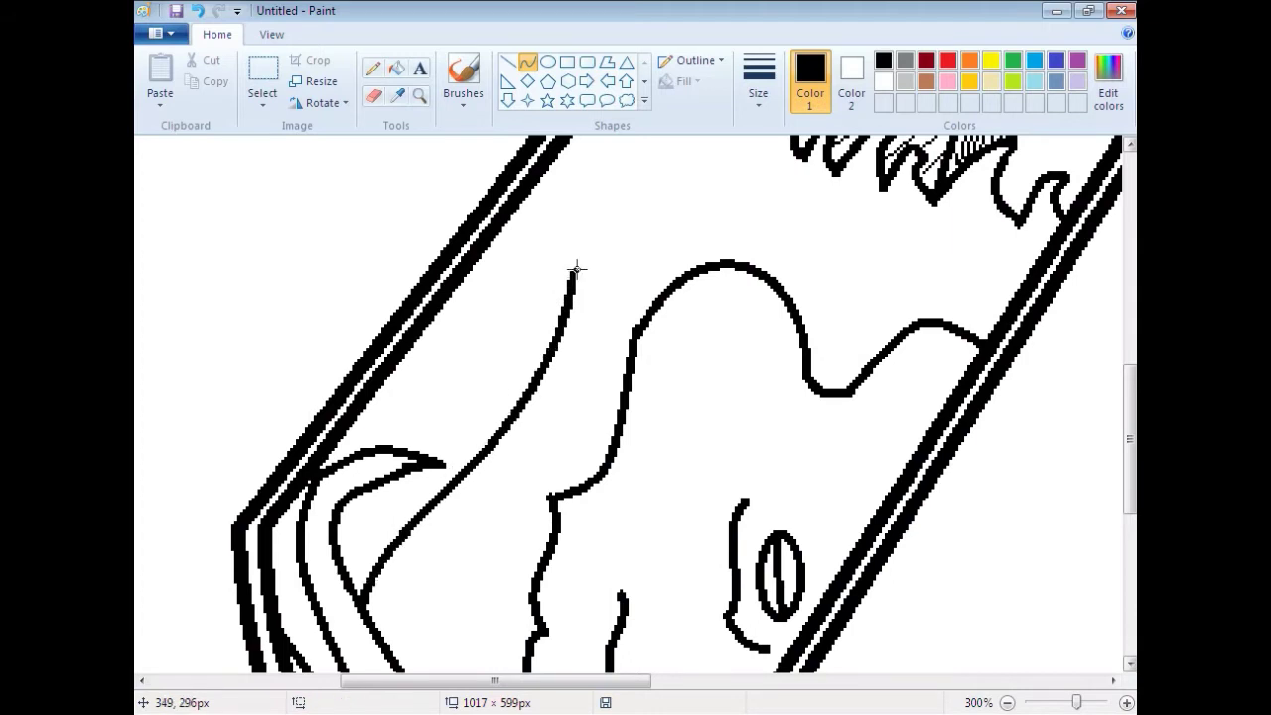
drag(576, 269, 381, 647)
mouse_move(442, 536)
mouse_down()
mouse_move(570, 383)
mouse_move(426, 548)
mouse_up()
Close the lowest tentacle's tip back to the bottle's base and draw a slanted curve near the lower right wall.
scroll(626, 318, up, 3)
scroll(572, 492, down, 3)
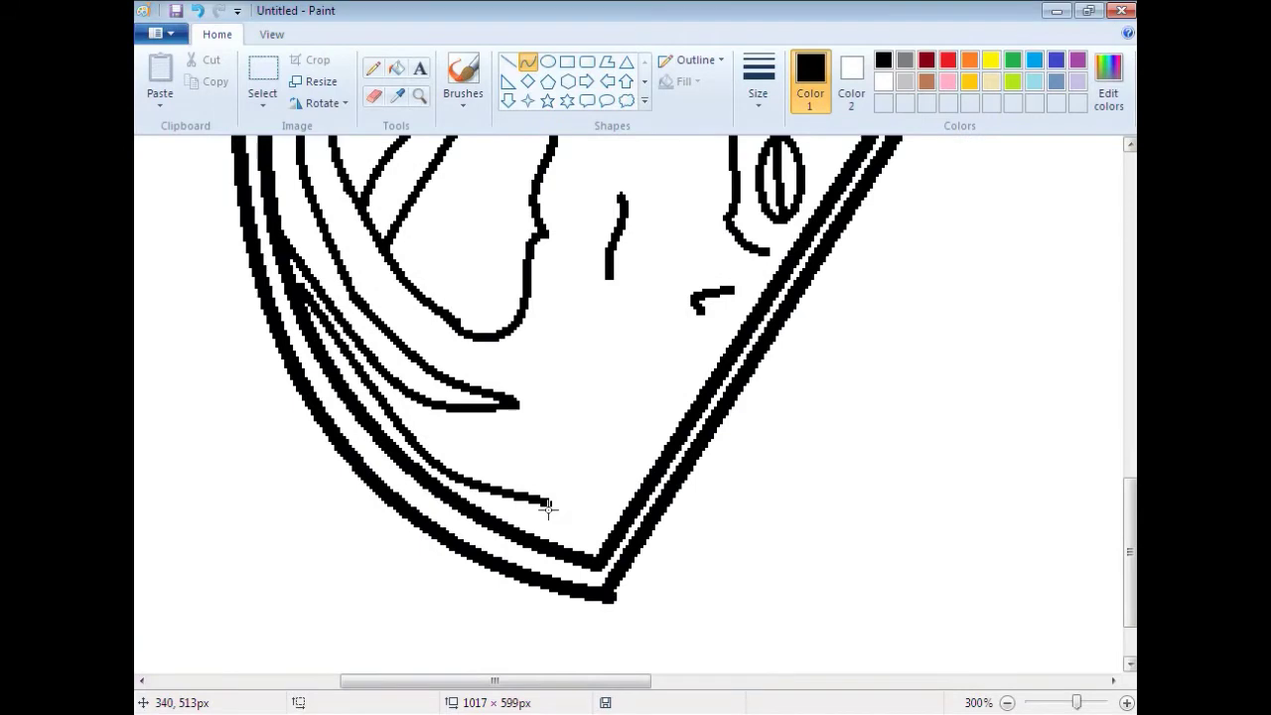
drag(517, 512, 516, 523)
click(581, 459)
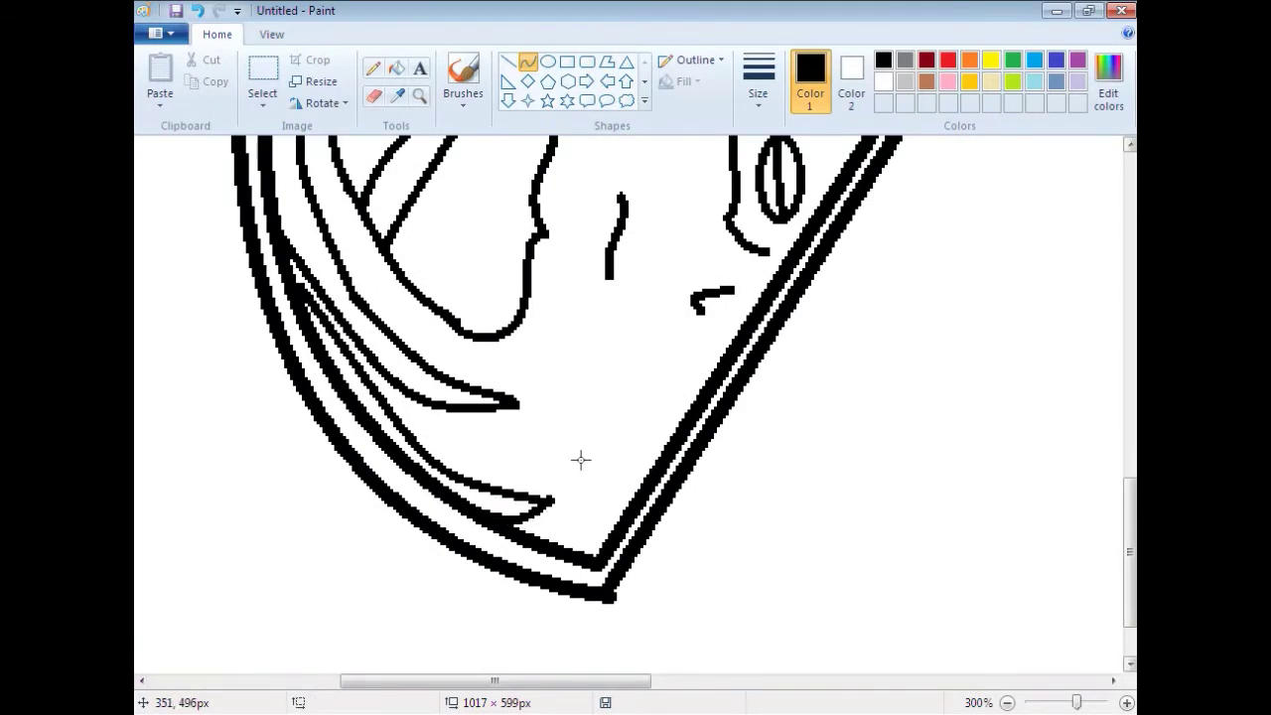
mouse_move(676, 362)
mouse_down()
mouse_move(621, 431)
mouse_move(565, 558)
mouse_move(536, 496)
mouse_up()
click(650, 425)
Draw a small upturned horn with two curves projecting right from the creature's arch, about 36 px wide and 21 px tall.
scroll(653, 332, up, 3)
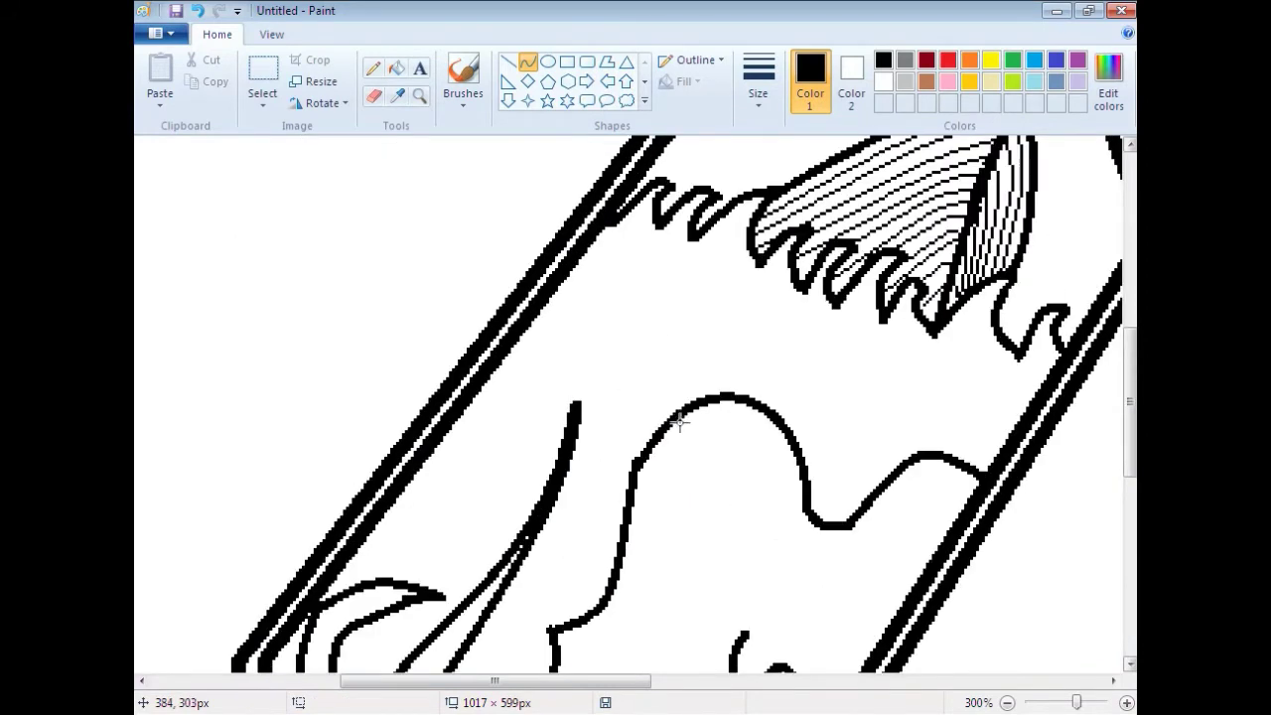
mouse_move(785, 419)
mouse_down()
mouse_move(886, 360)
mouse_move(863, 405)
mouse_up()
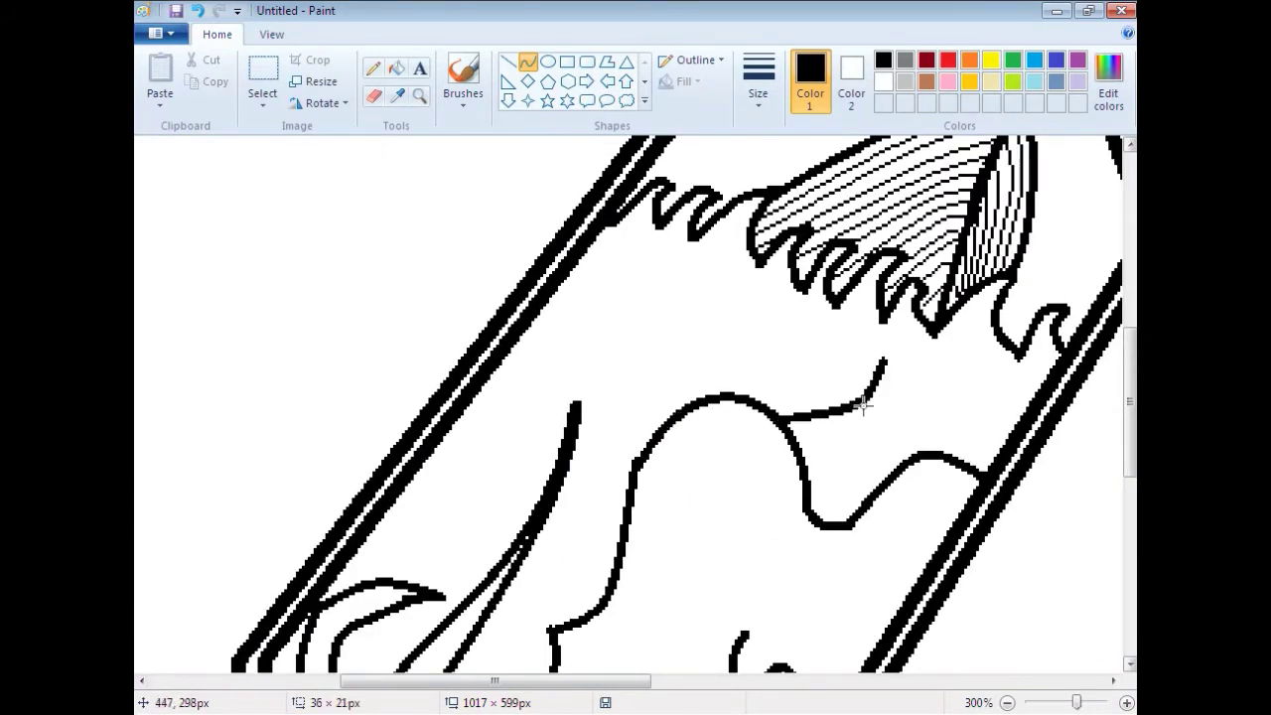
drag(883, 364, 797, 450)
drag(855, 409, 884, 422)
click(868, 421)
click(772, 325)
Examine the whole bottle drawing and the creature's outlines at several zoom levels.
click(419, 95)
right_click(552, 405)
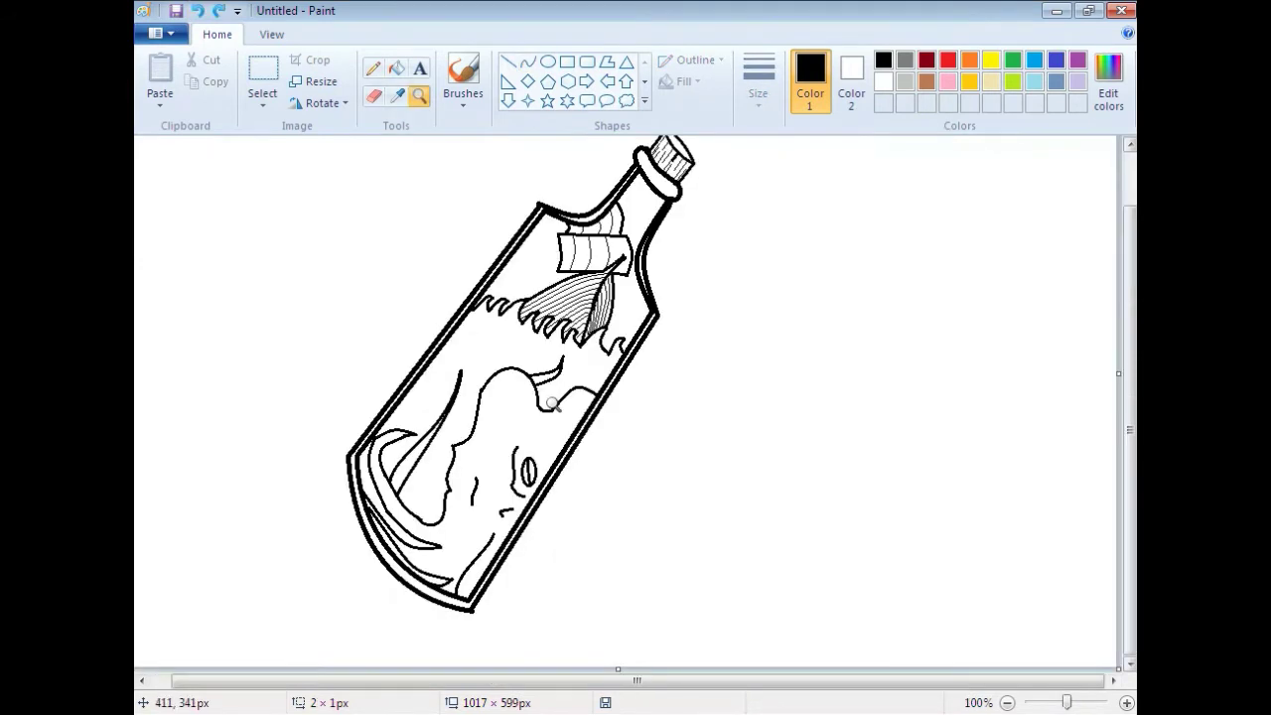
click(552, 404)
click(485, 482)
click(496, 340)
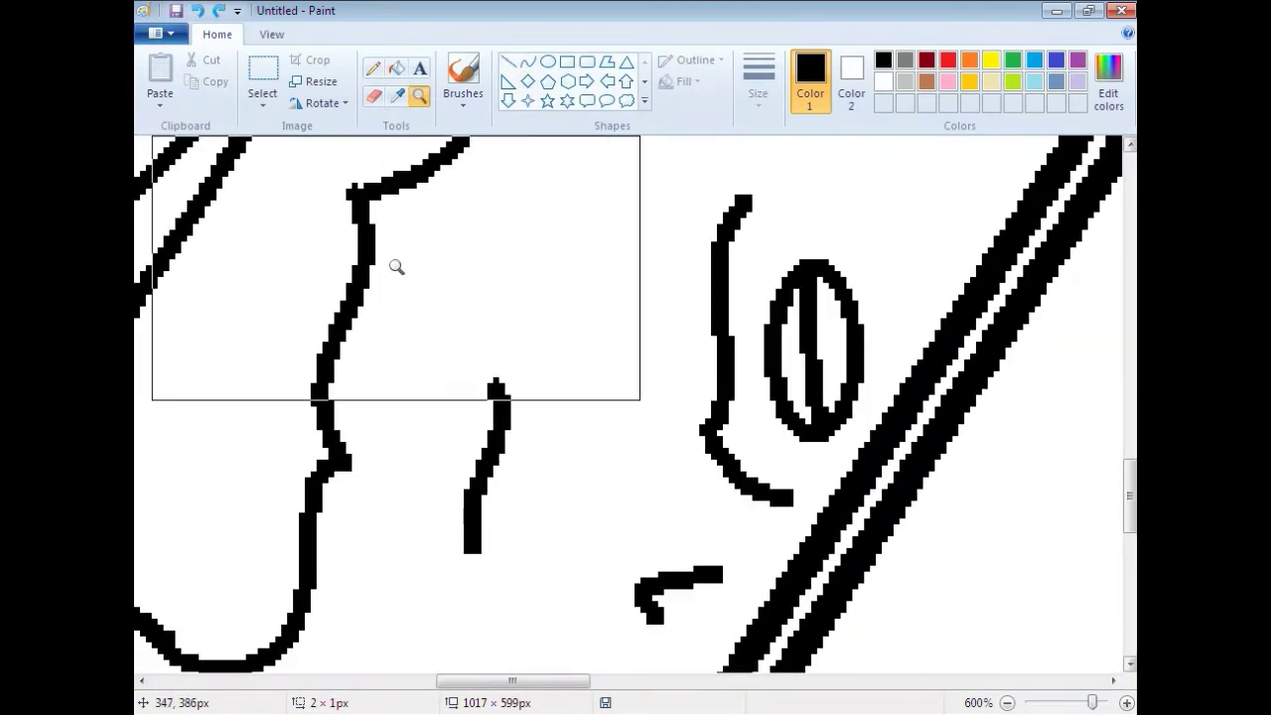
right_click(396, 267)
click(527, 61)
drag(529, 687, 454, 687)
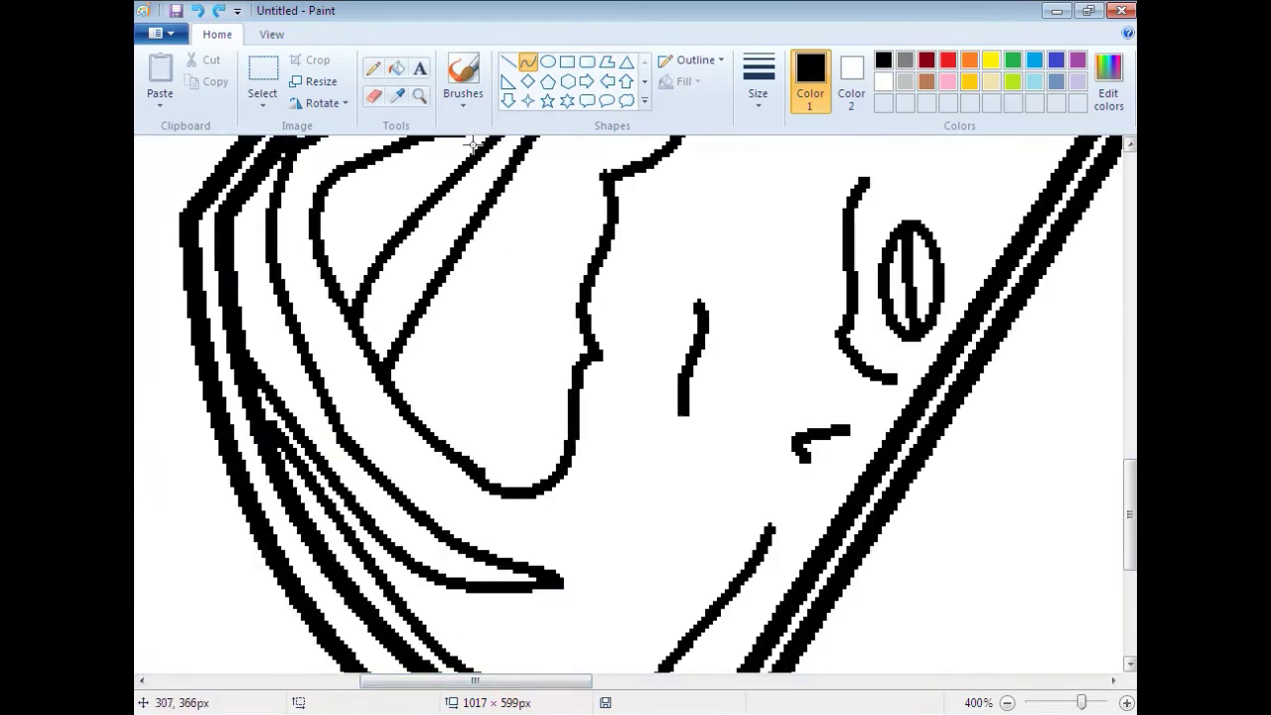
click(419, 96)
right_click(403, 247)
right_click(401, 245)
click(401, 245)
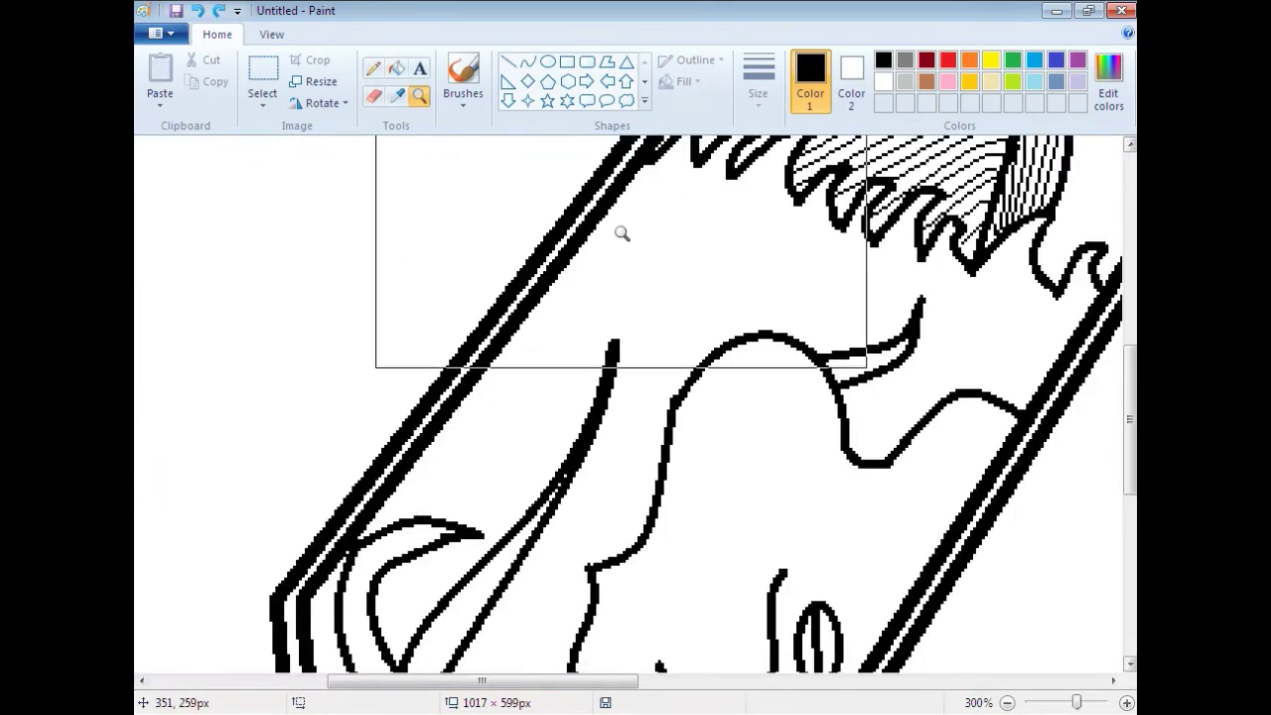
Shade the area between the tall tentacle and the creature's left edge in black with the Airbrush.
click(465, 104)
click(574, 138)
scroll(568, 342, down, 3)
mouse_move(567, 345)
mouse_down()
mouse_move(492, 477)
mouse_move(466, 472)
mouse_move(554, 298)
mouse_move(511, 481)
mouse_move(606, 230)
mouse_move(477, 409)
mouse_move(539, 495)
mouse_up()
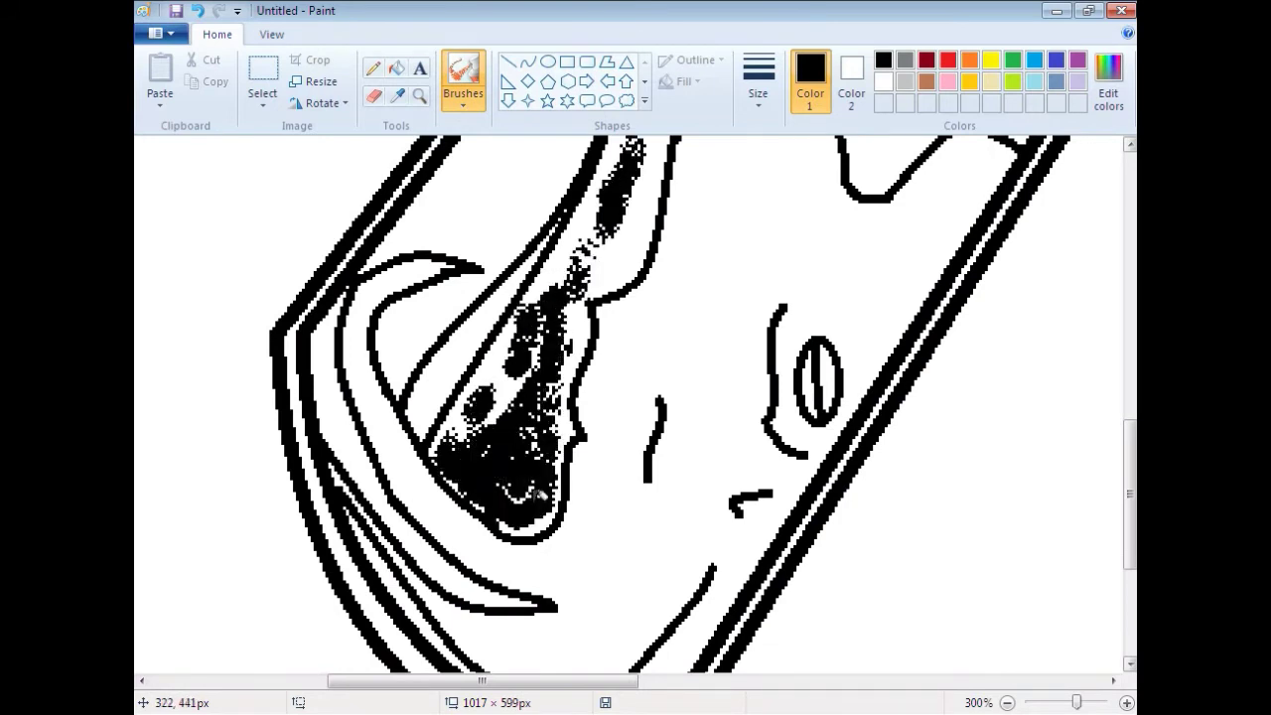
mouse_move(531, 364)
mouse_down()
mouse_move(502, 376)
mouse_move(537, 324)
mouse_move(615, 263)
mouse_move(571, 261)
mouse_move(647, 163)
mouse_up()
Choose a thinner airbrush size and shade the water around the tall tentacle, beside the arch, and above the dip and right hump.
click(756, 101)
click(749, 136)
drag(523, 195, 487, 168)
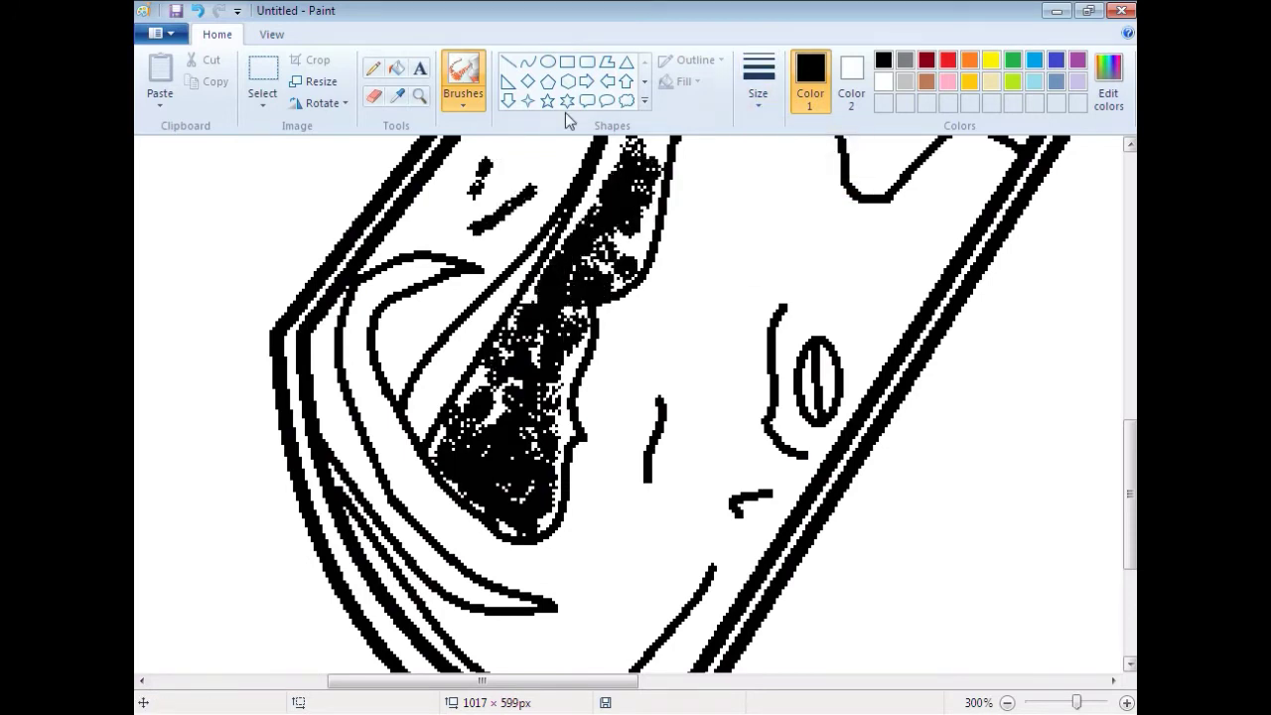
scroll(486, 273, up, 2)
mouse_move(485, 273)
mouse_down()
mouse_move(542, 258)
mouse_move(643, 129)
mouse_move(616, 281)
mouse_move(780, 156)
mouse_move(953, 261)
mouse_move(874, 242)
mouse_move(1041, 224)
mouse_move(1027, 213)
mouse_up()
Fill the remaining gaps along the creature's left edge and shade the strip between the curved tentacle and the left wall.
scroll(1027, 213, down, 3)
mouse_move(569, 437)
mouse_down()
mouse_move(589, 346)
mouse_move(568, 493)
mouse_up()
mouse_move(332, 407)
mouse_down()
mouse_move(388, 511)
mouse_move(477, 586)
mouse_move(322, 383)
mouse_move(328, 322)
mouse_up()
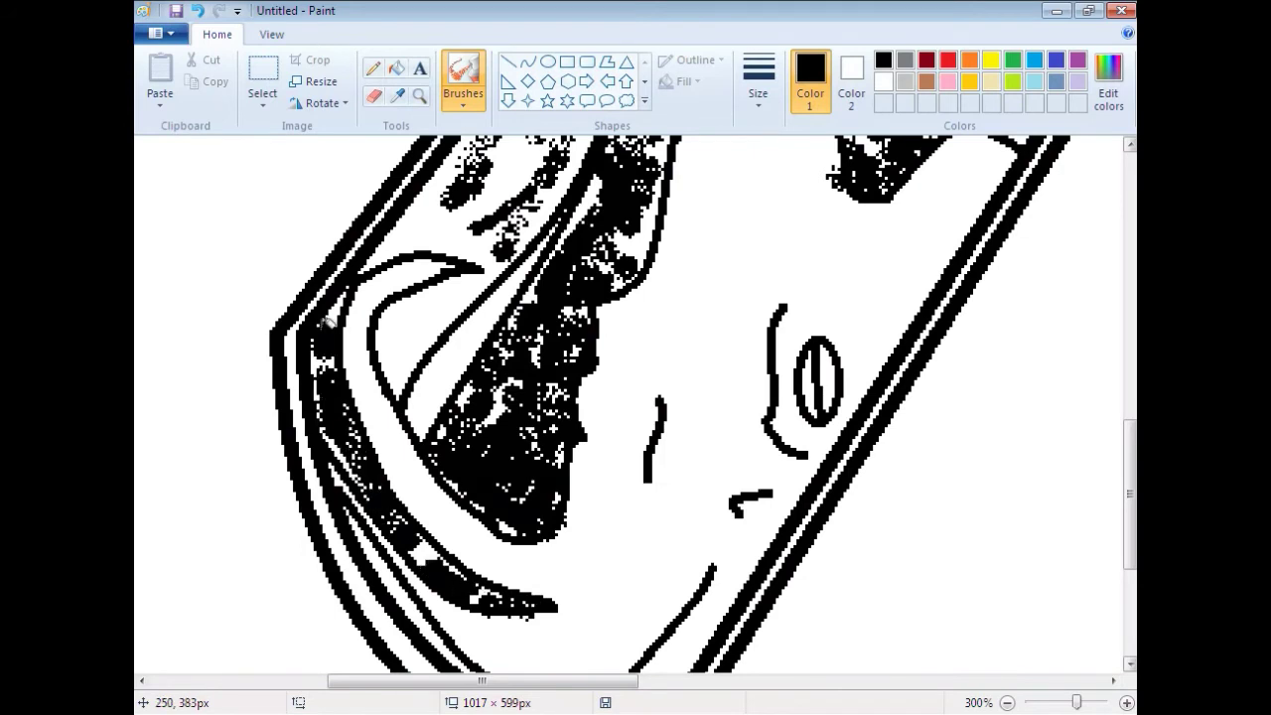
Shade the pocket inside the curved tentacle and the water between its tip and the tall tentacle.
scroll(492, 579, up, 3)
mouse_move(372, 390)
mouse_down()
mouse_move(407, 358)
mouse_move(408, 332)
mouse_move(462, 340)
mouse_move(419, 472)
mouse_up()
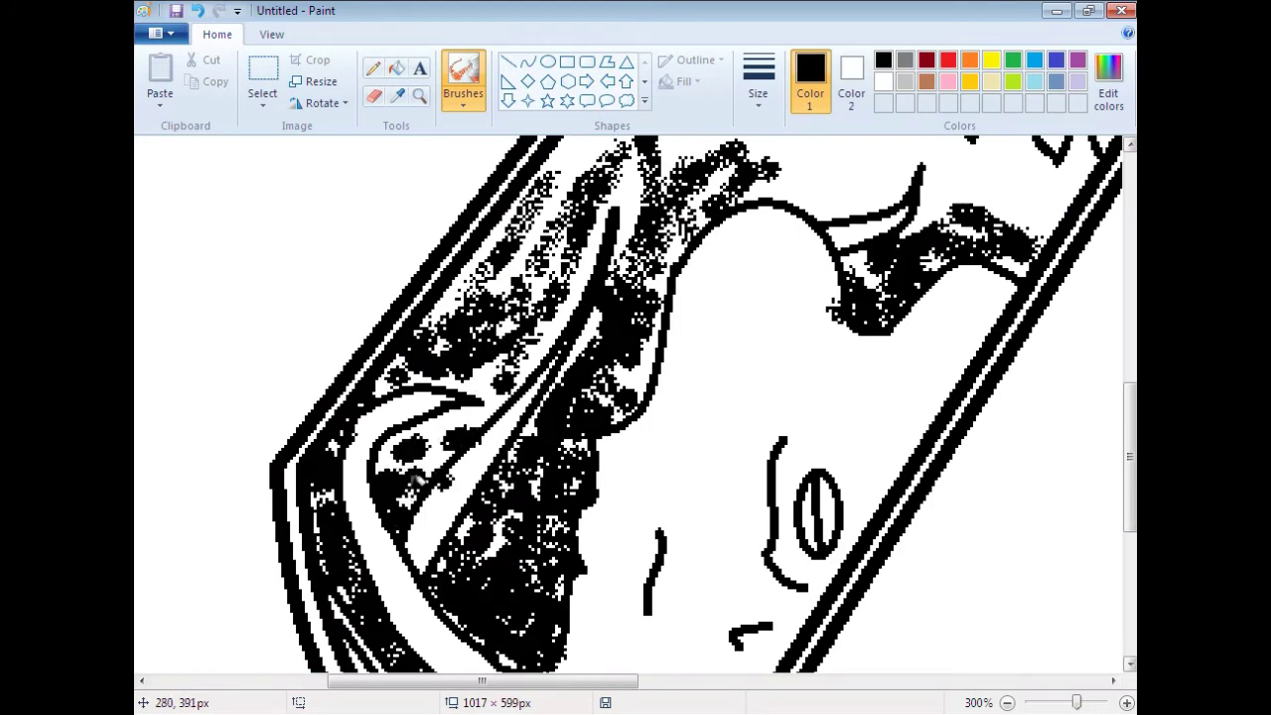
drag(437, 444, 486, 387)
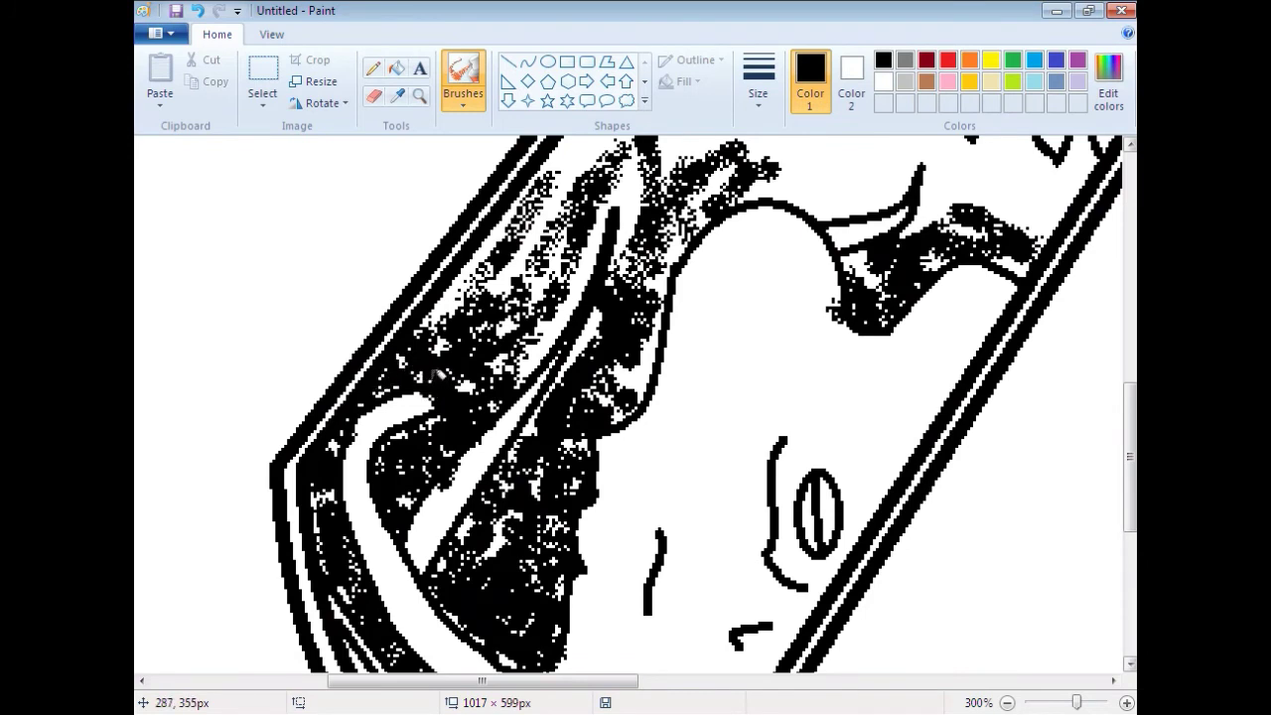
Darken the water around the tall tentacle's upper part and along the left wall up toward the creature's arch.
mouse_move(534, 345)
mouse_down()
mouse_move(586, 288)
mouse_move(621, 184)
mouse_move(633, 239)
mouse_move(571, 363)
mouse_move(656, 319)
mouse_up()
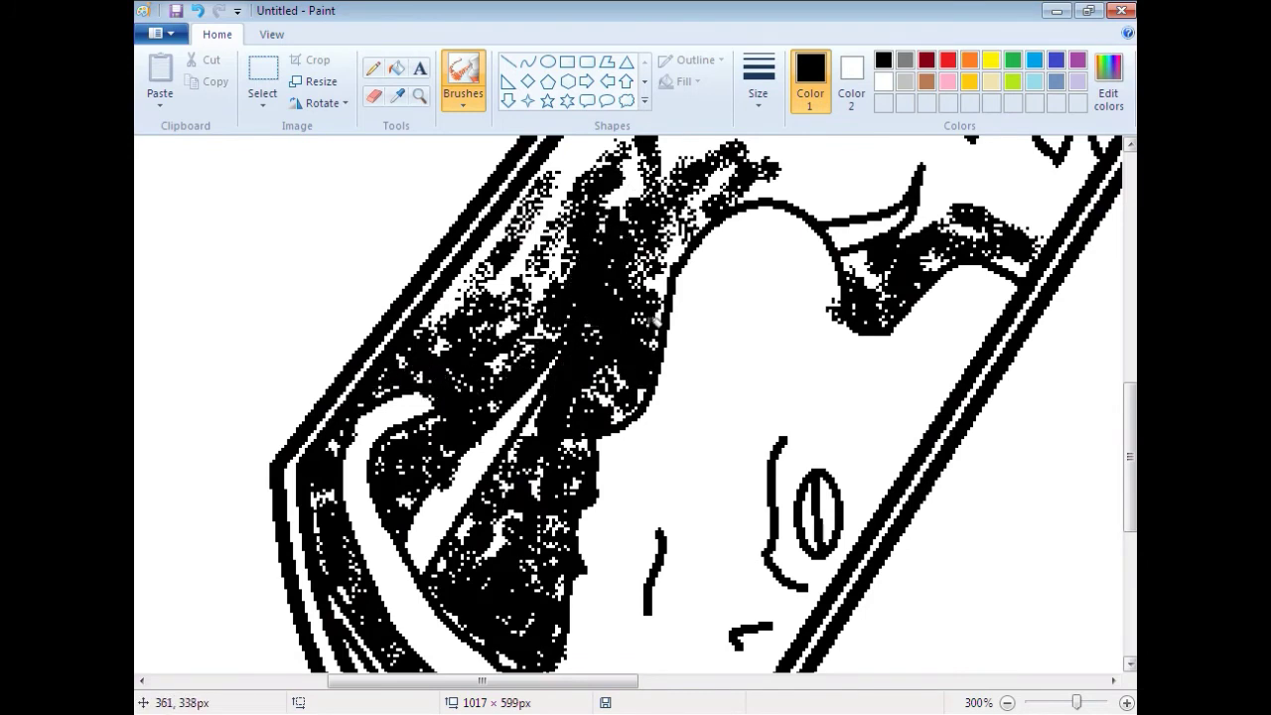
mouse_move(538, 258)
mouse_down()
mouse_move(498, 262)
mouse_move(564, 149)
mouse_up()
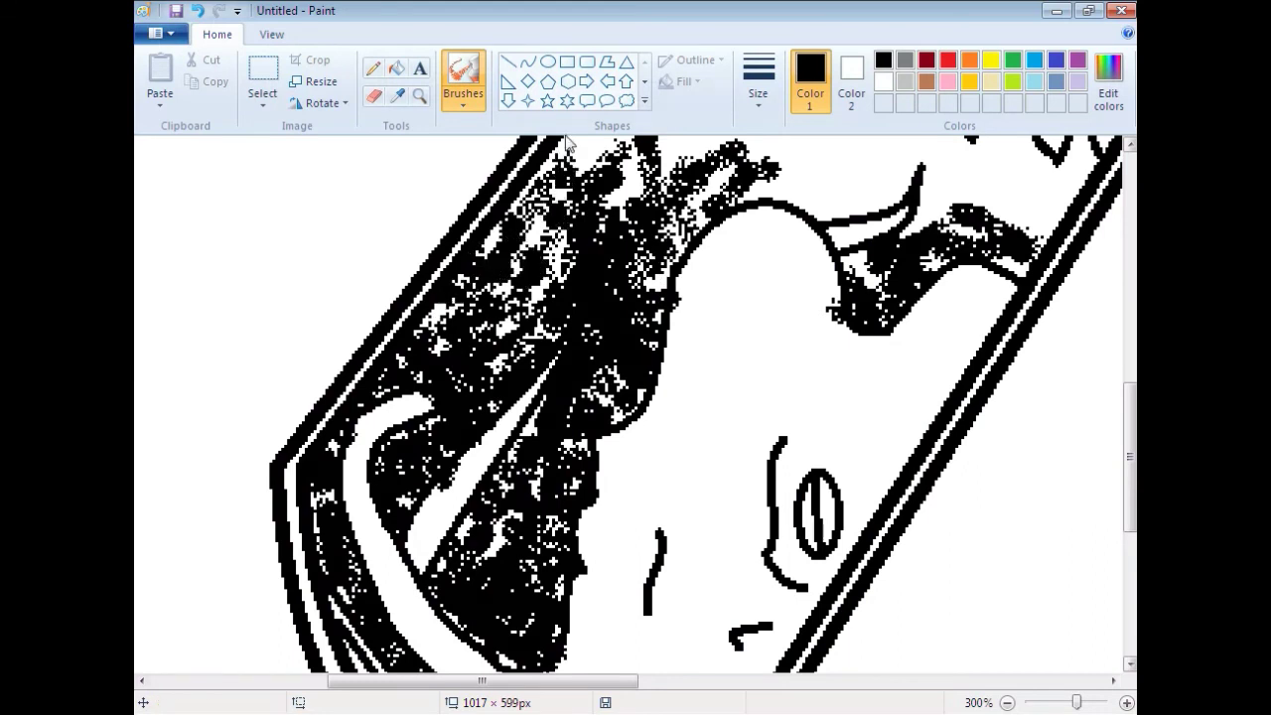
scroll(751, 268, up, 3)
mouse_move(590, 270)
mouse_down()
mouse_move(623, 260)
mouse_move(691, 302)
mouse_up()
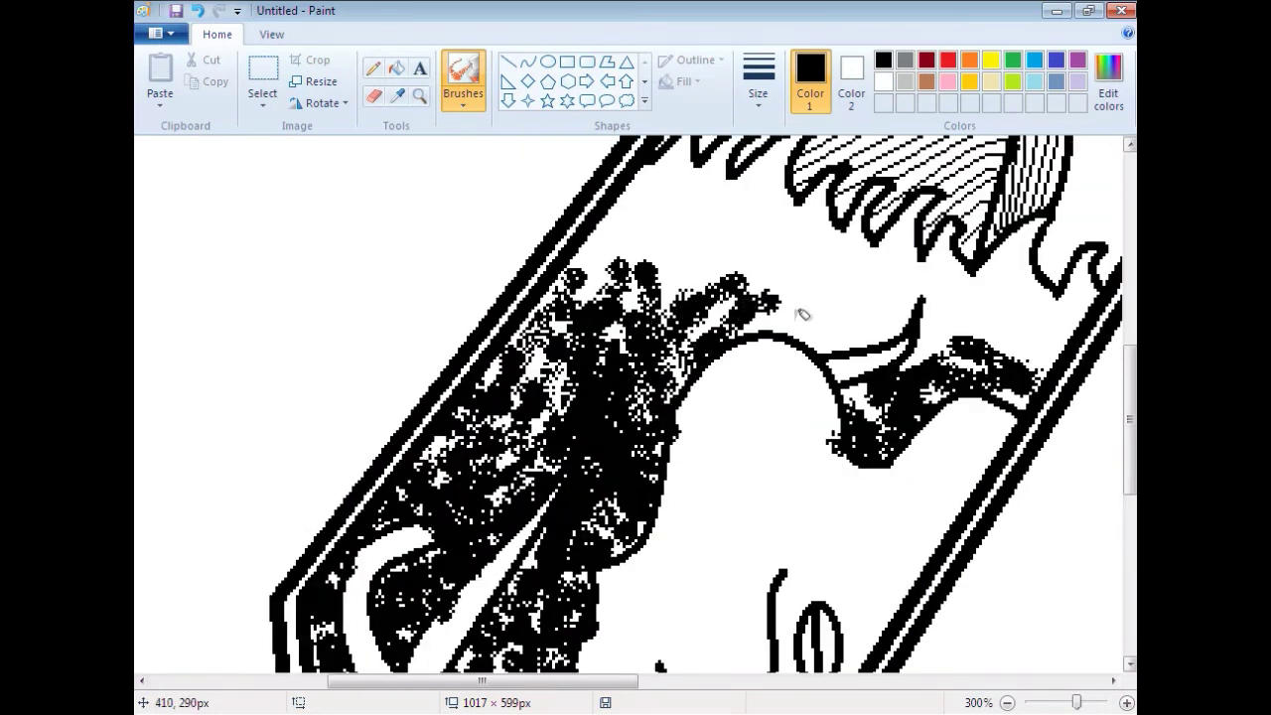